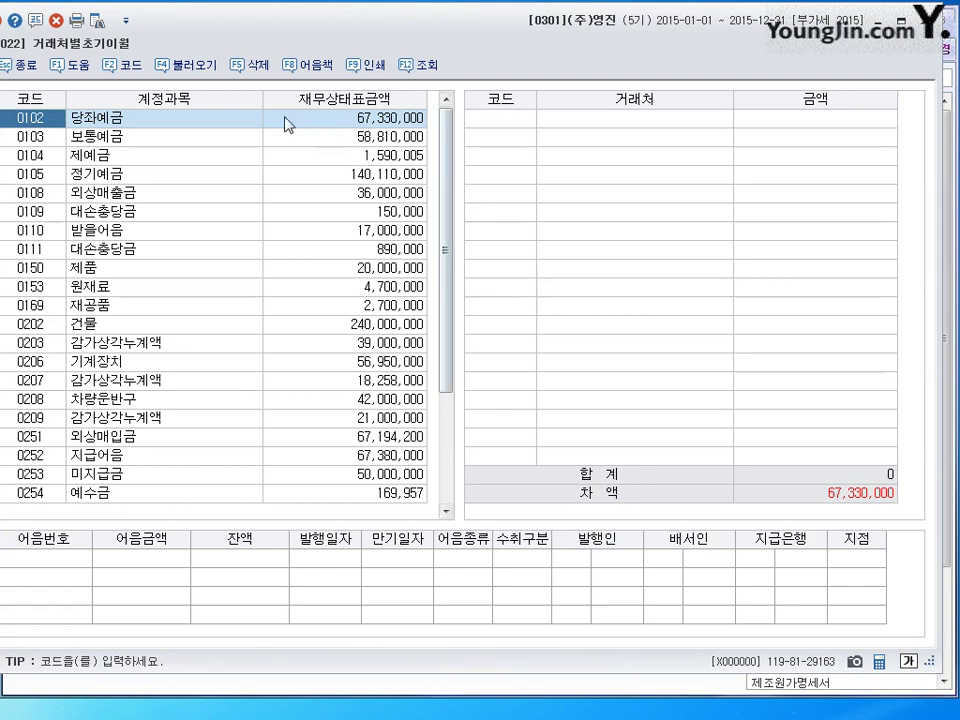
Bring up the option to load data from the prior-period balance sheet (전기분재무상태표) and decline it.
{"action": "left_click", "coordinate": [196, 80]}
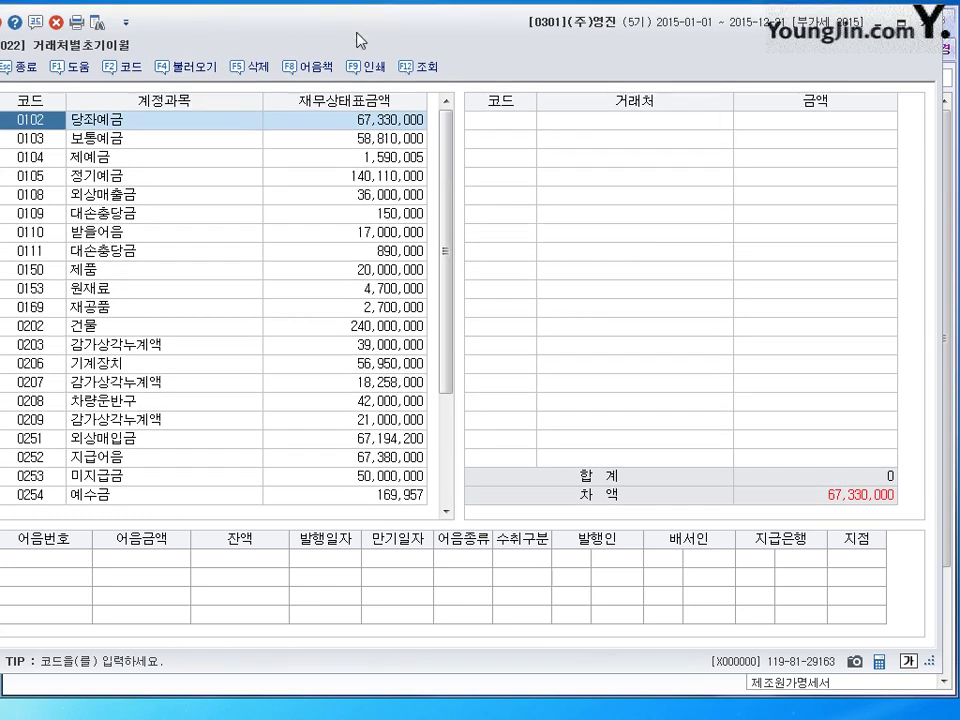
{"action": "left_click", "coordinate": [182, 68]}
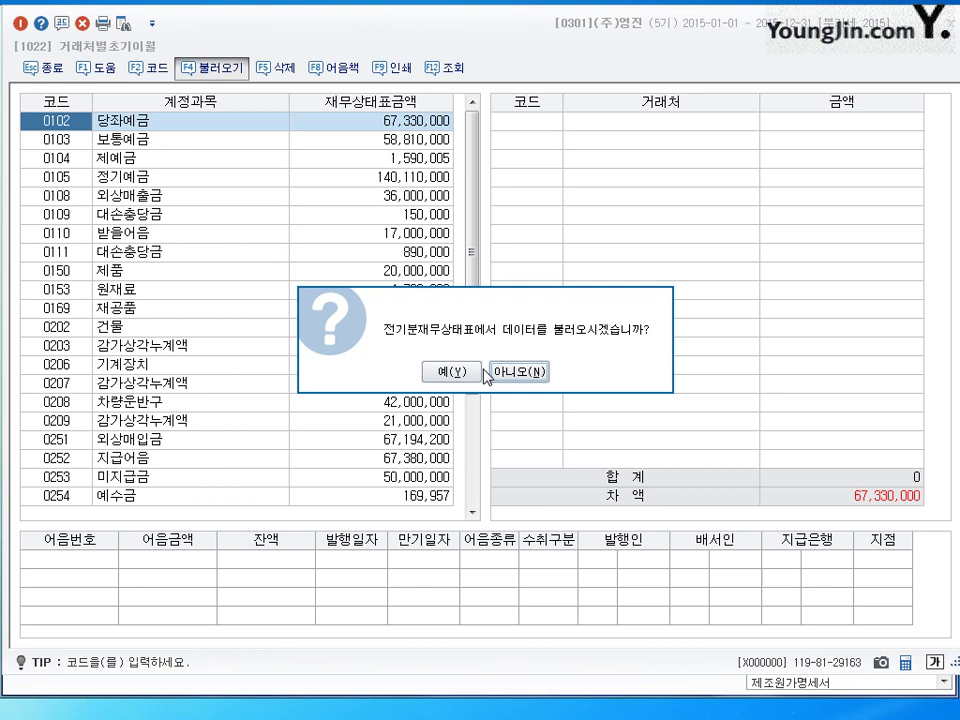
{"action": "left_click", "coordinate": [507, 374]}
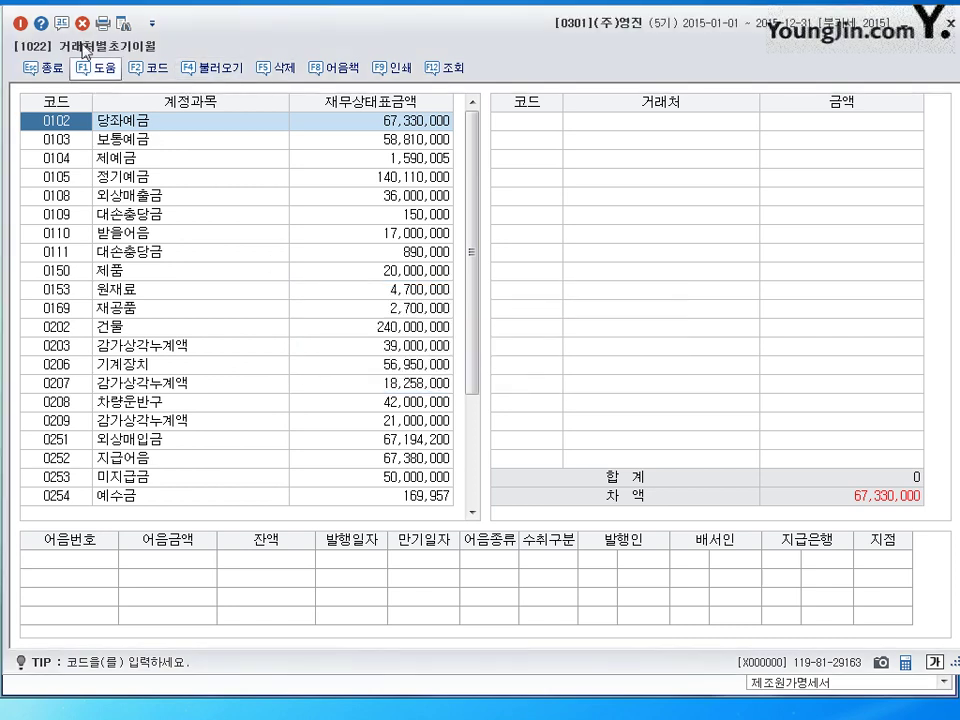
Inspect the customer (거래처) entry fields belonging to the 당좌예금 and 외상매출금 accounts.
{"action": "key", "text": "Return"}
{"action": "key", "text": "Up"}
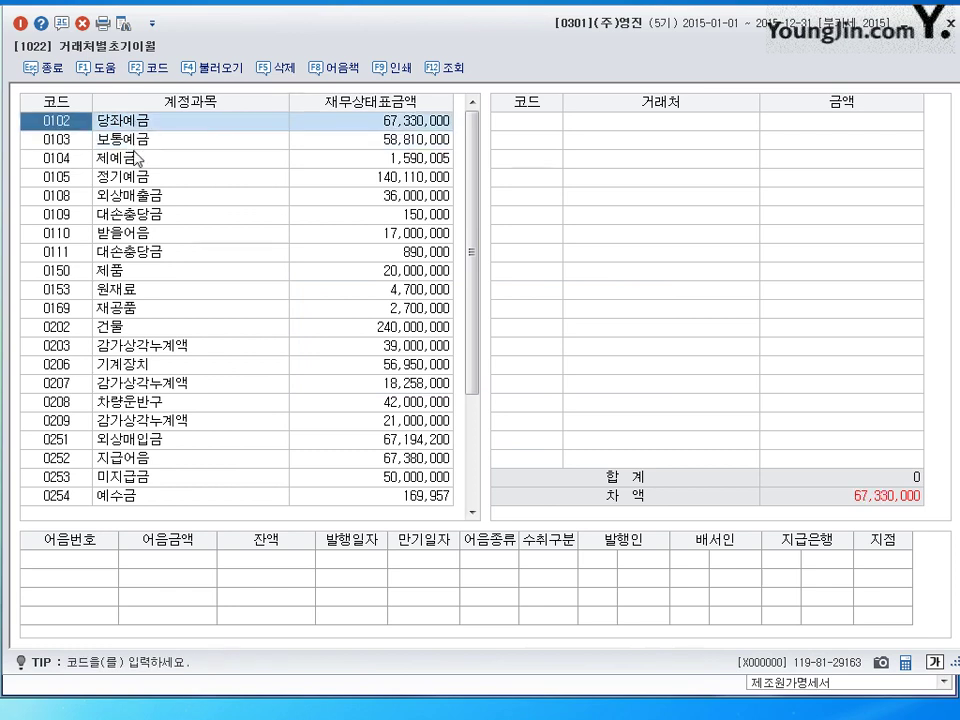
{"action": "key", "text": "Down"}
{"action": "key", "text": "Up"}
{"action": "left_click", "coordinate": [536, 125]}
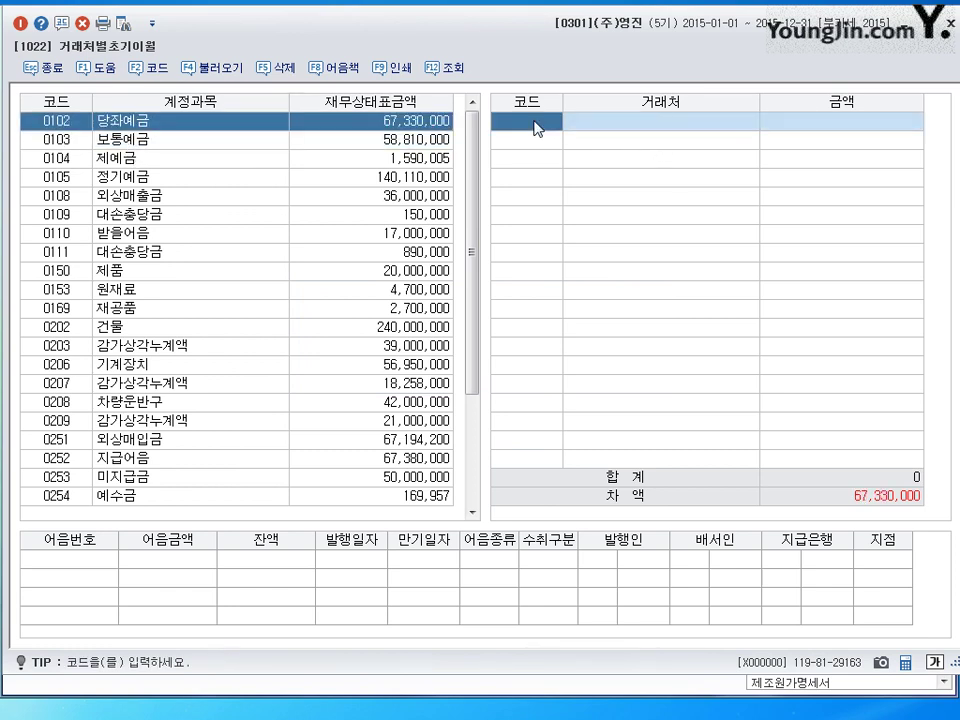
{"action": "left_click", "coordinate": [142, 140]}
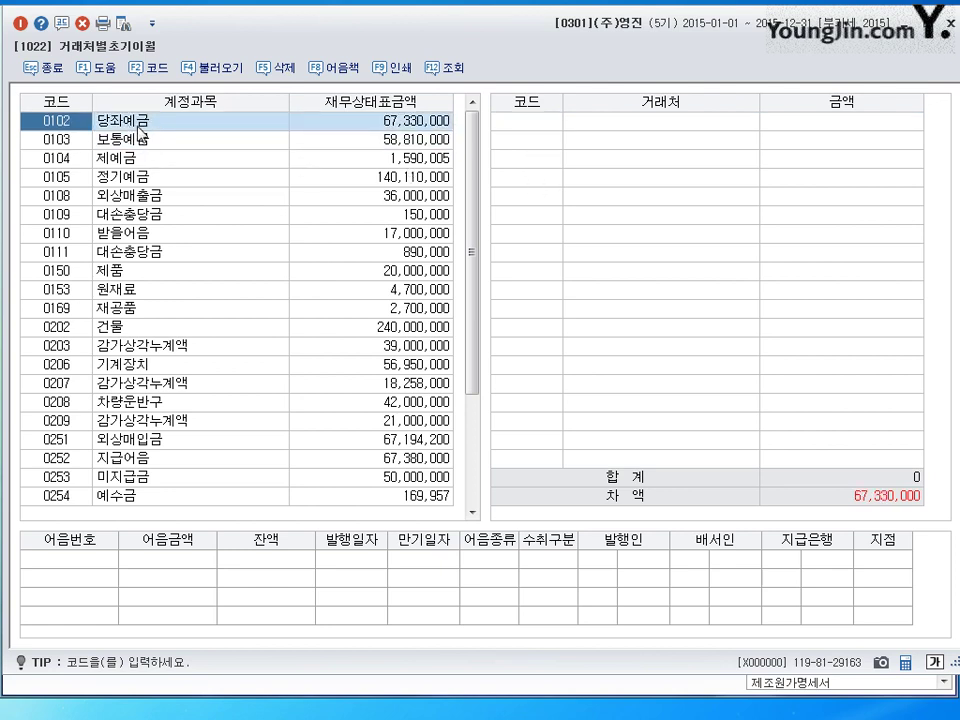
{"action": "left_click", "coordinate": [533, 124]}
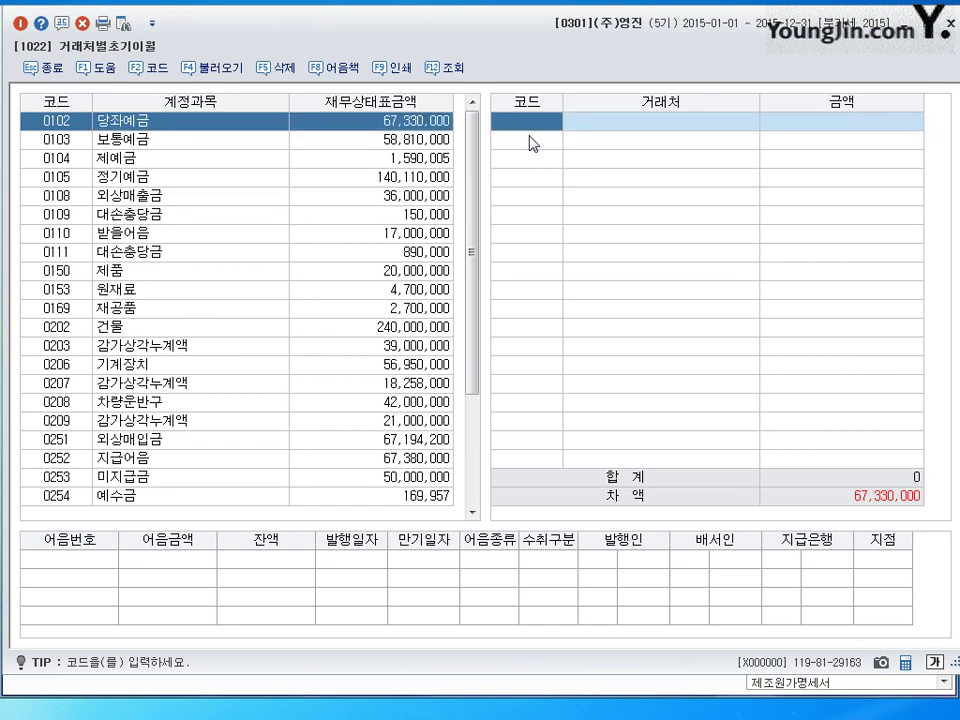
{"action": "left_click", "coordinate": [141, 200]}
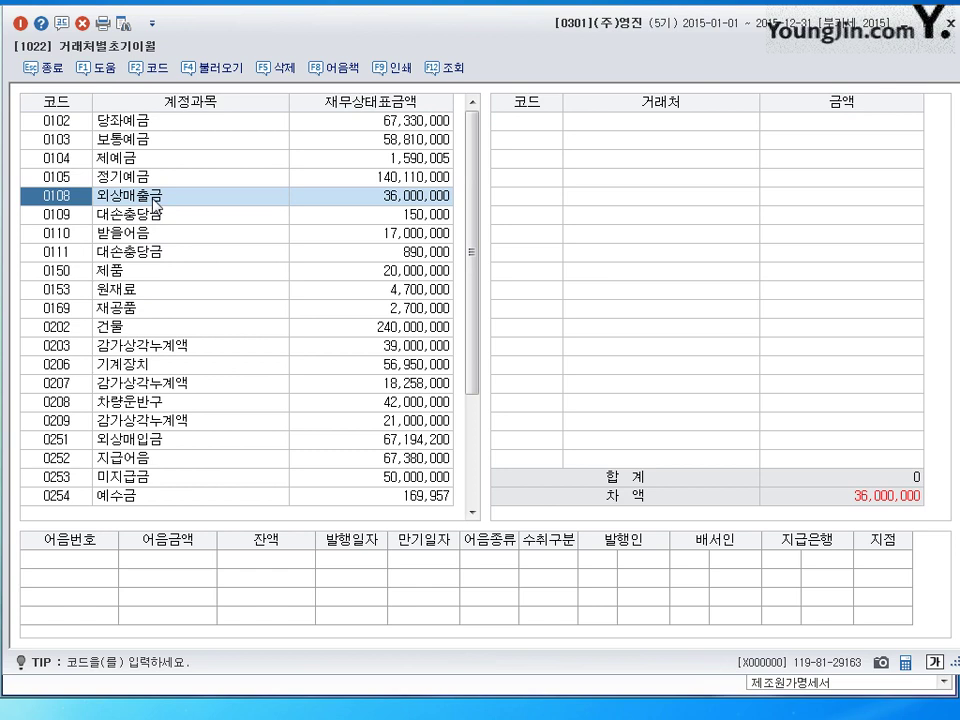
{"action": "left_click", "coordinate": [525, 126]}
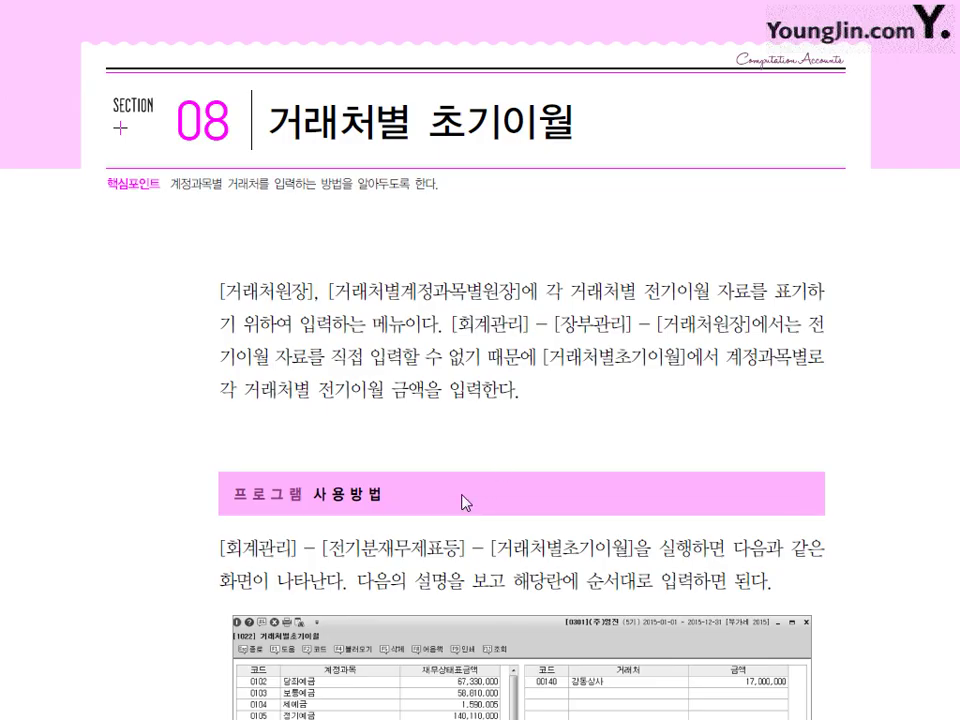
Switch to the textbook document and read the section 08 instructions on loading accounts and entering customer code, name and amount.
{"action": "scroll", "coordinate": [461, 502], "scroll_direction": "down", "scroll_amount": 10}
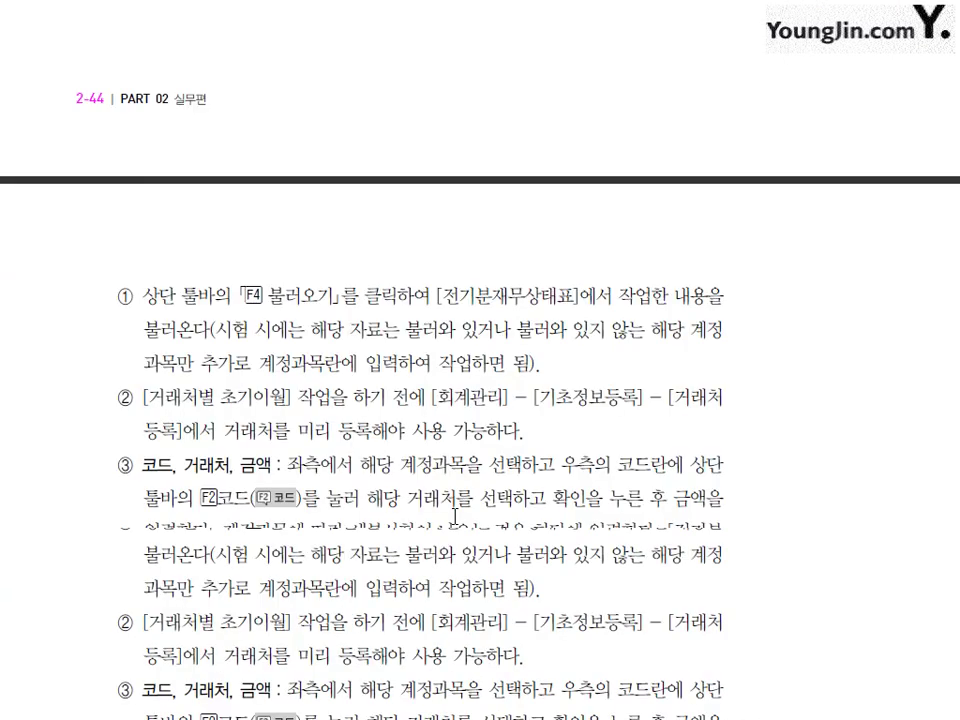
{"action": "scroll", "coordinate": [455, 515], "scroll_direction": "down", "scroll_amount": 5}
{"action": "scroll", "coordinate": [455, 527], "scroll_direction": "up", "scroll_amount": 3}
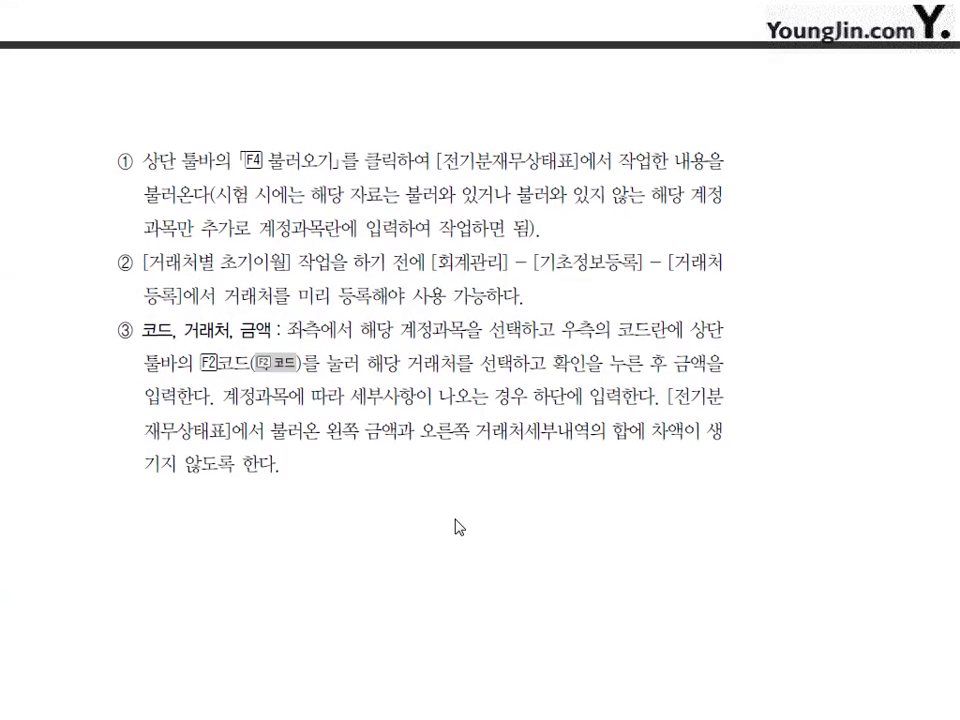
{"action": "scroll", "coordinate": [459, 527], "scroll_direction": "up", "scroll_amount": 2}
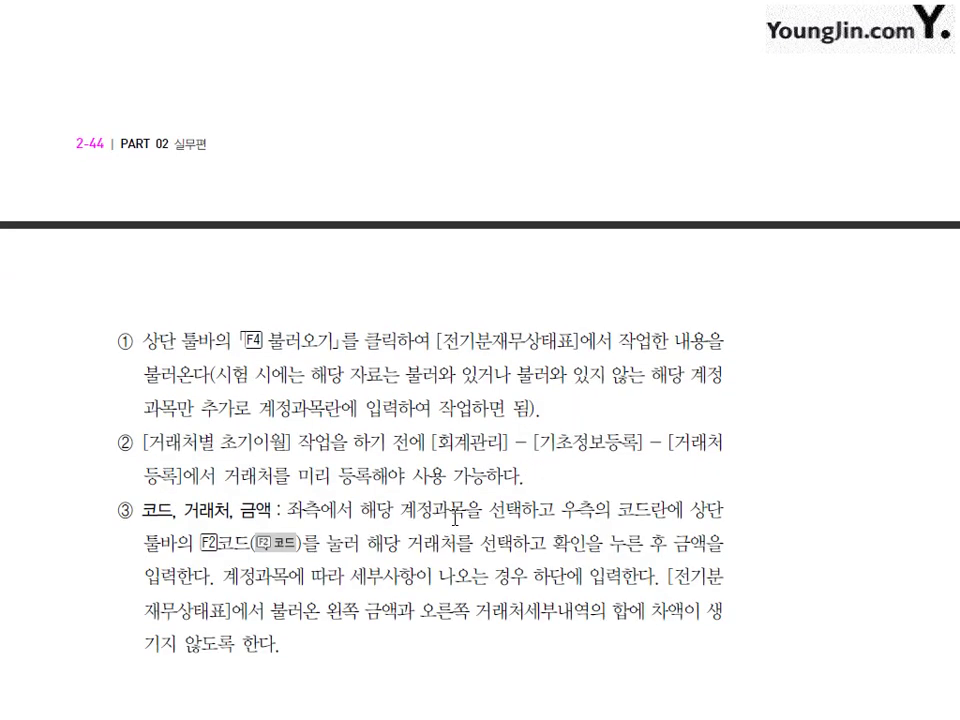
{"action": "scroll", "coordinate": [455, 517], "scroll_direction": "down", "scroll_amount": 1}
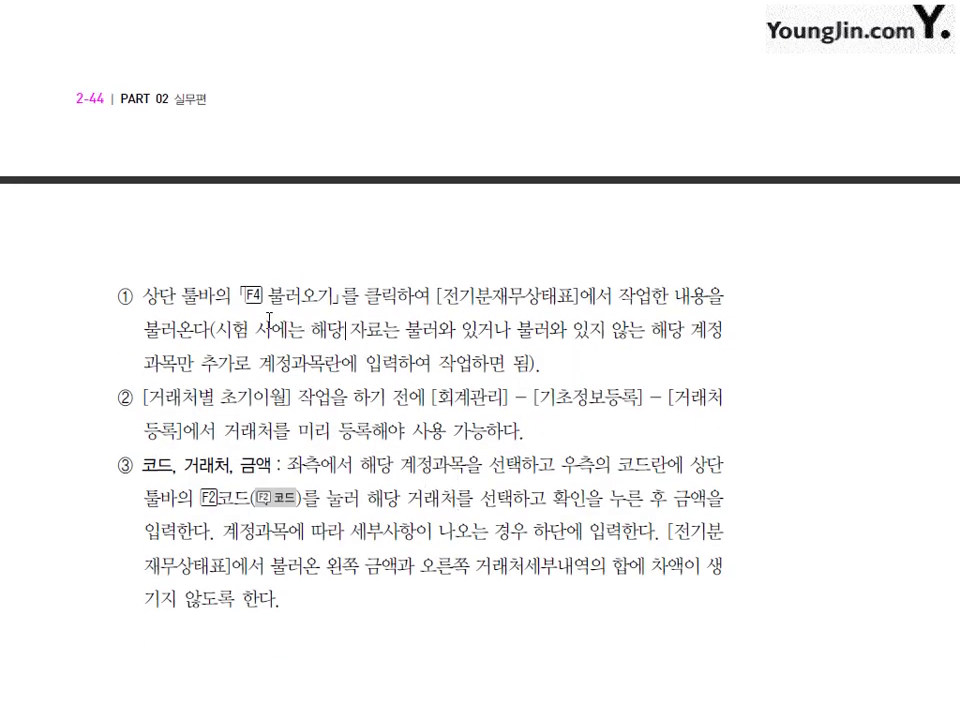
{"action": "left_click_drag", "start_coordinate": [235, 296], "coordinate": [432, 296]}
{"action": "left_click", "coordinate": [365, 362]}
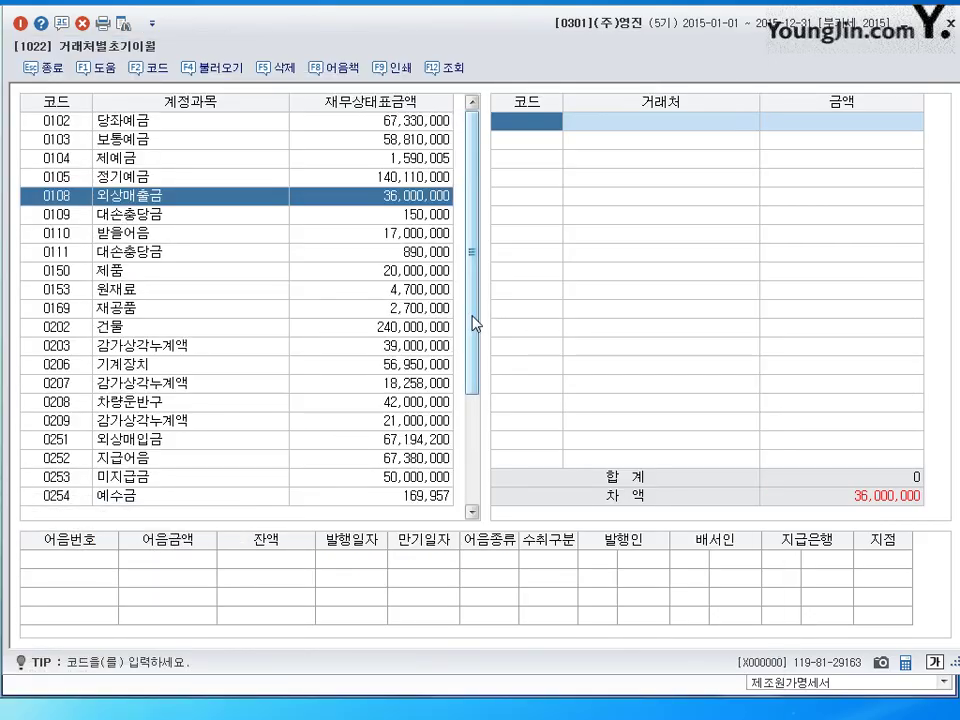
Return to the 거래처별초기이월 screen and select the empty code row below 이월이익잉여금.
{"action": "left_click_drag", "start_coordinate": [474, 323], "coordinate": [474, 431]}
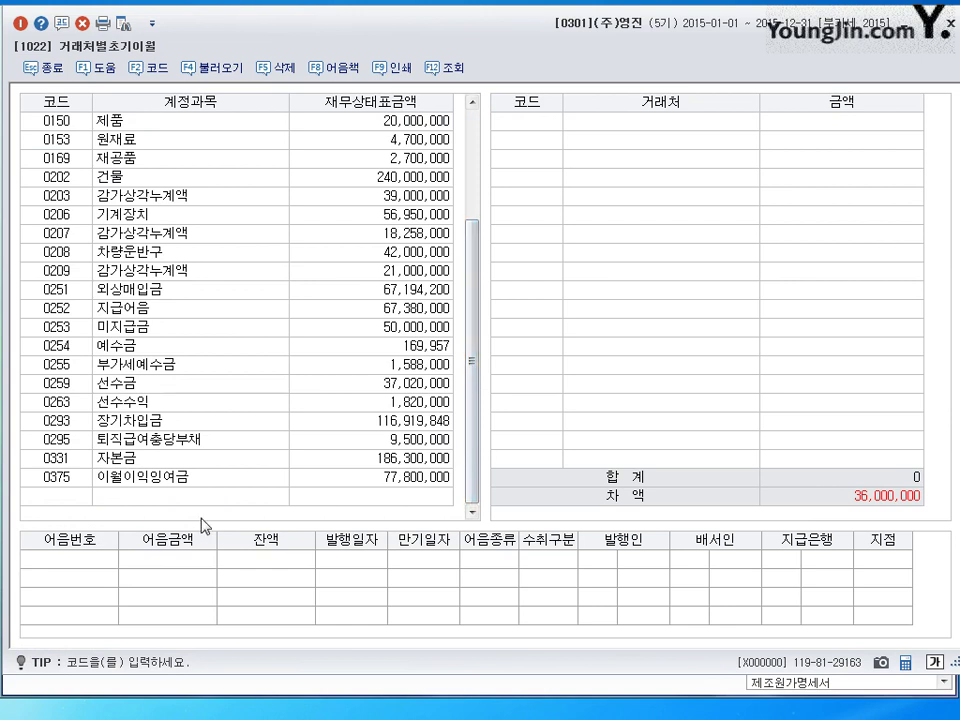
{"action": "left_click", "coordinate": [64, 497]}
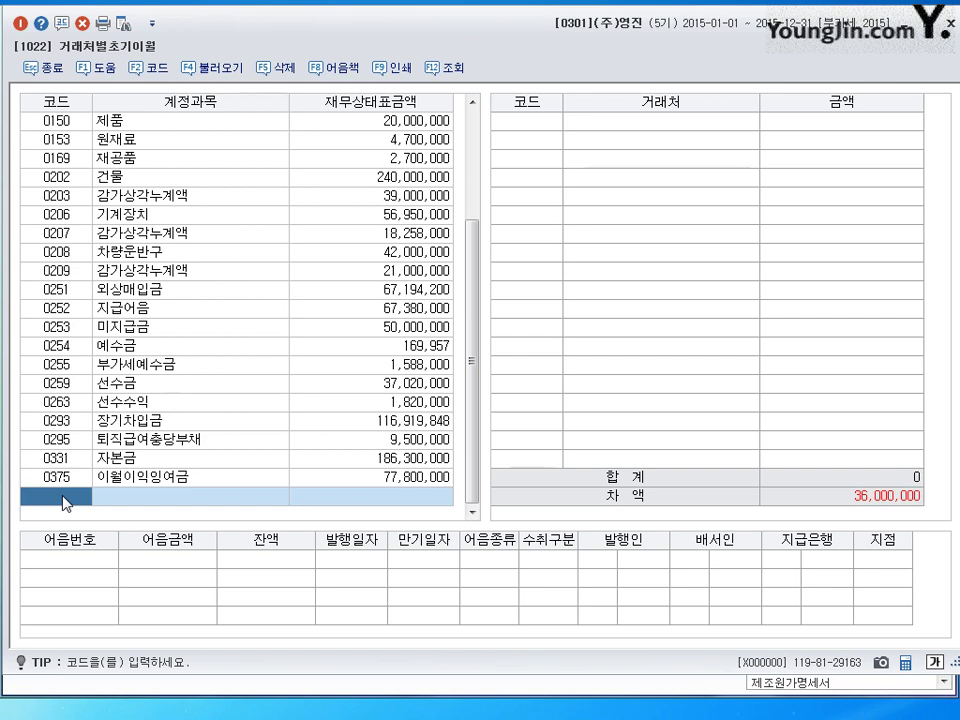
{"action": "key", "text": "Hangul"}
Try to enter a customer by name in the first customer code field of the 예수금 account.
{"action": "left_click", "coordinate": [287, 352]}
{"action": "left_click", "coordinate": [528, 130]}
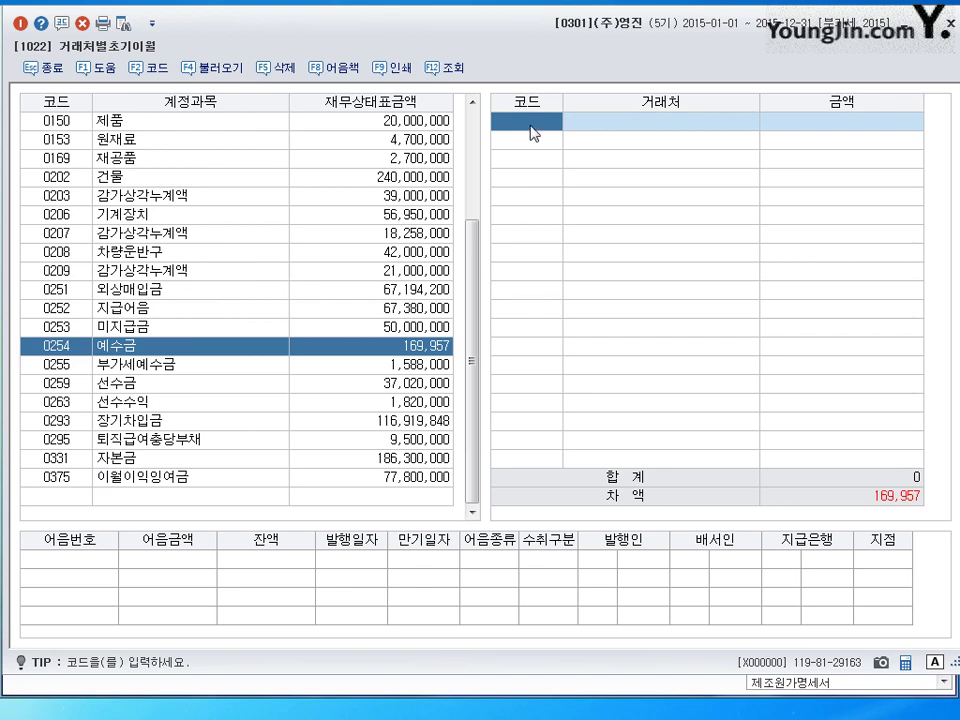
{"action": "type", "text": "ㅇ"}
{"action": "key", "text": "BackSpace"}
{"action": "key", "text": "BackSpace"}
{"action": "type", "text": "ㅏㄴㅅ"}
{"action": "key", "text": "BackSpace"}
{"action": "key", "text": "BackSpace"}
{"action": "type", "text": "ㅇㅐㄴ"}
{"action": "key", "text": "BackSpace"}
{"action": "key", "text": "BackSpace"}
{"action": "type", "text": "ㅏㄴㅅ"}
{"action": "key", "text": "BackSpace"}
{"action": "type", "text": "ㅅㅏ"}
{"action": "left_click", "coordinate": [530, 125]}
Open the account code lookup for the empty row below the last account, close it without choosing, and review the account list.
{"action": "left_click", "coordinate": [75, 497]}
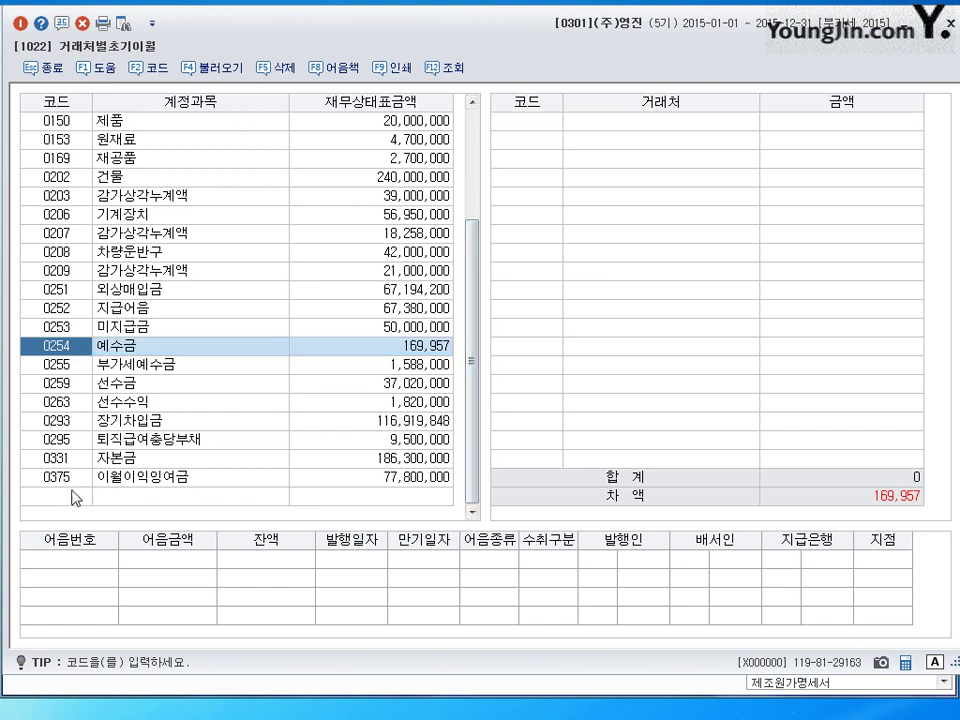
{"action": "left_click", "coordinate": [75, 497]}
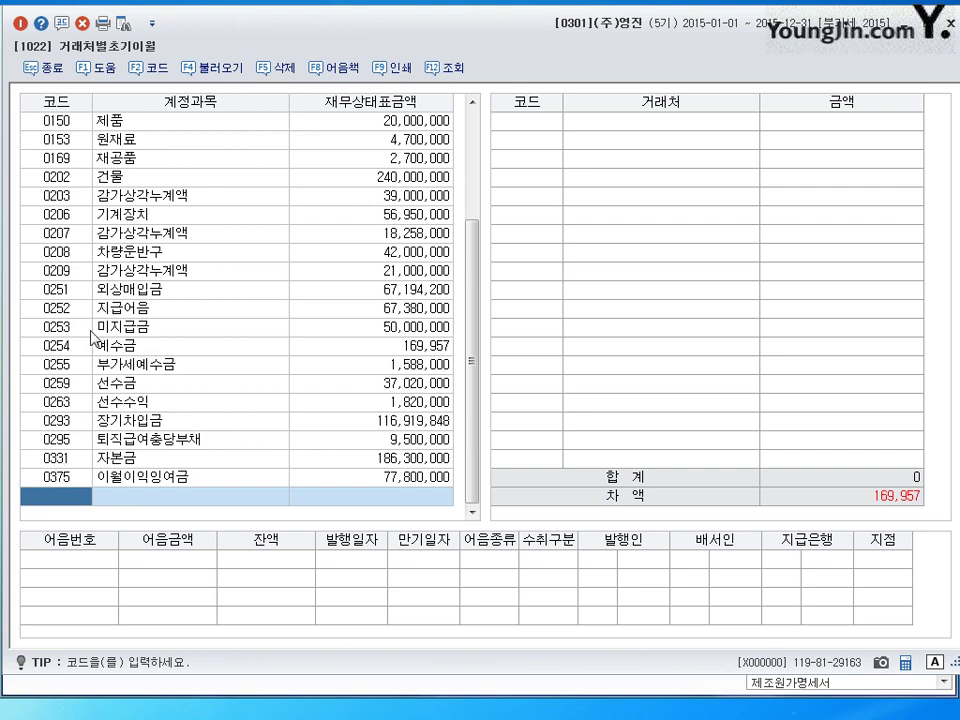
{"action": "left_click", "coordinate": [152, 68]}
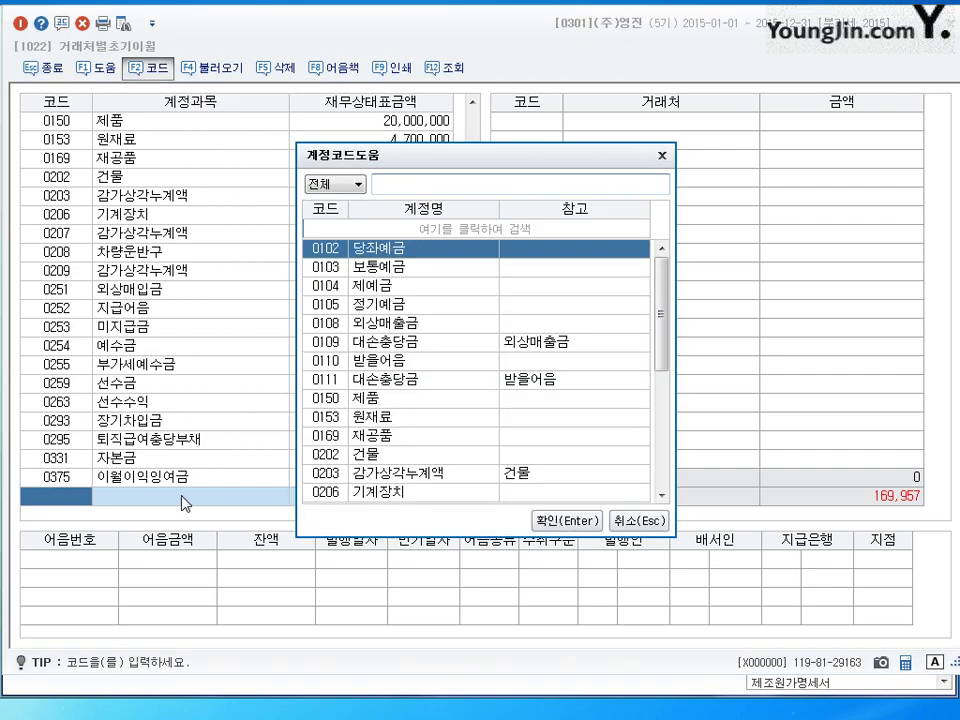
{"action": "left_click_drag", "start_coordinate": [488, 167], "coordinate": [489, 127]}
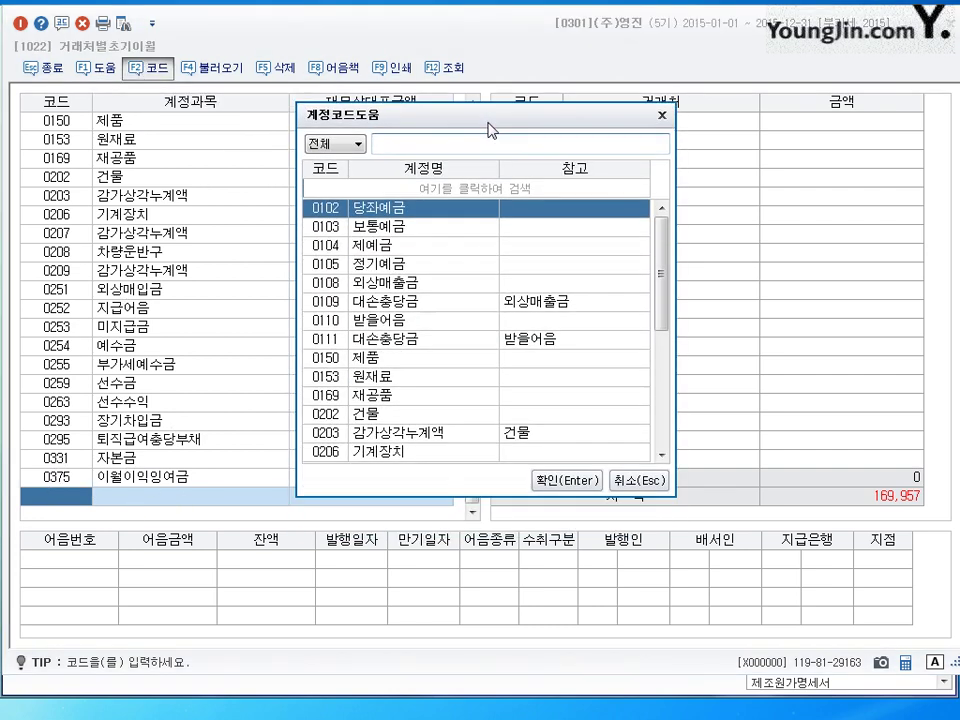
{"action": "left_click", "coordinate": [640, 480]}
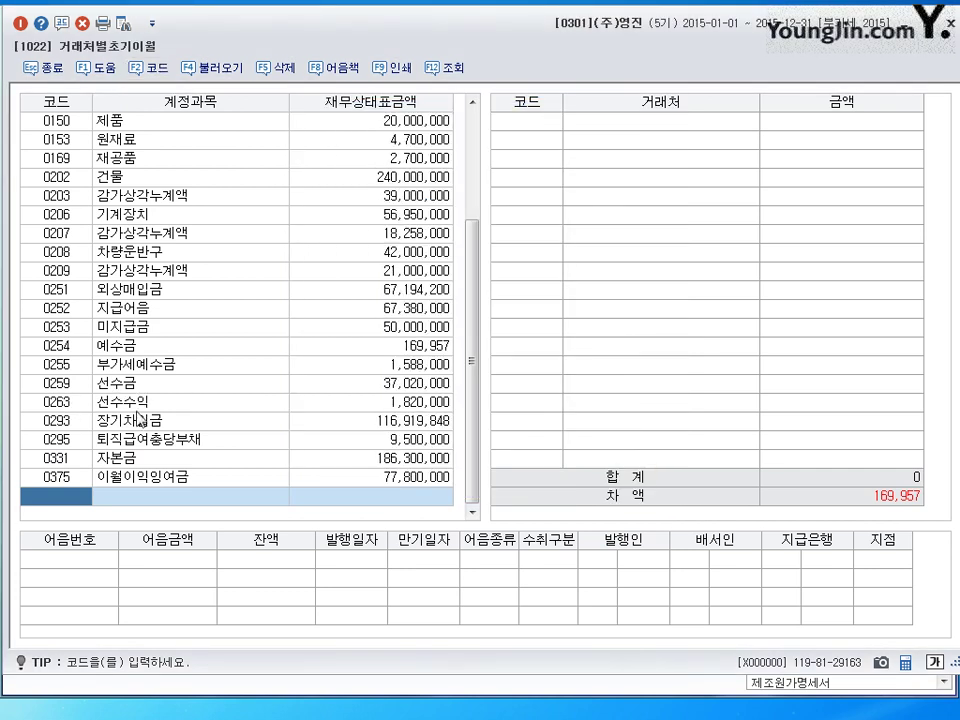
{"action": "left_click_drag", "start_coordinate": [469, 483], "coordinate": [483, 302]}
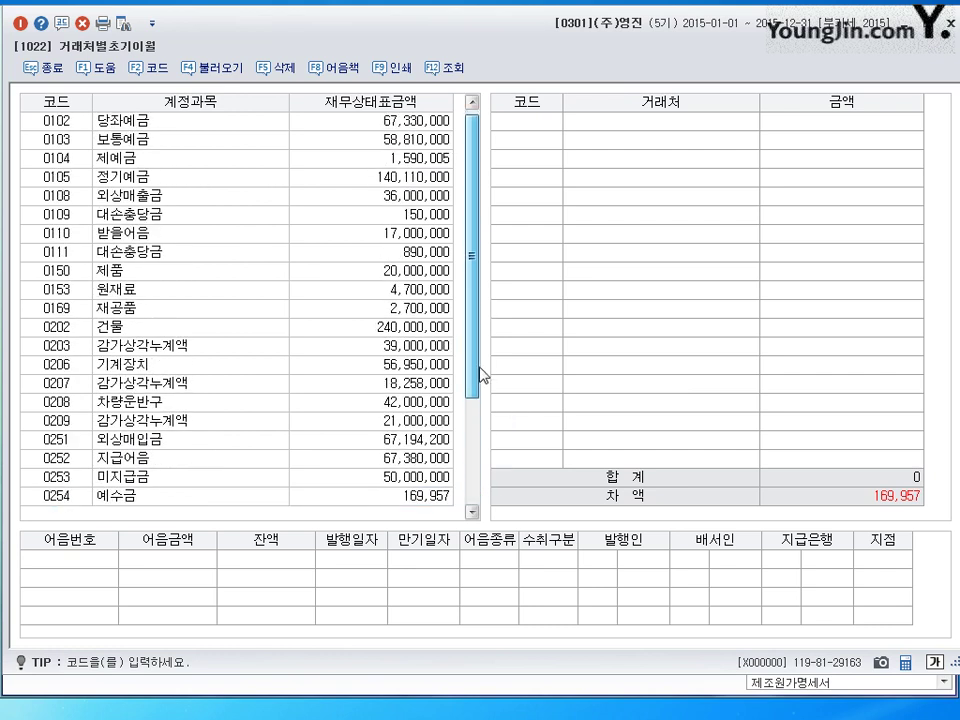
{"action": "left_click_drag", "start_coordinate": [480, 375], "coordinate": [483, 500]}
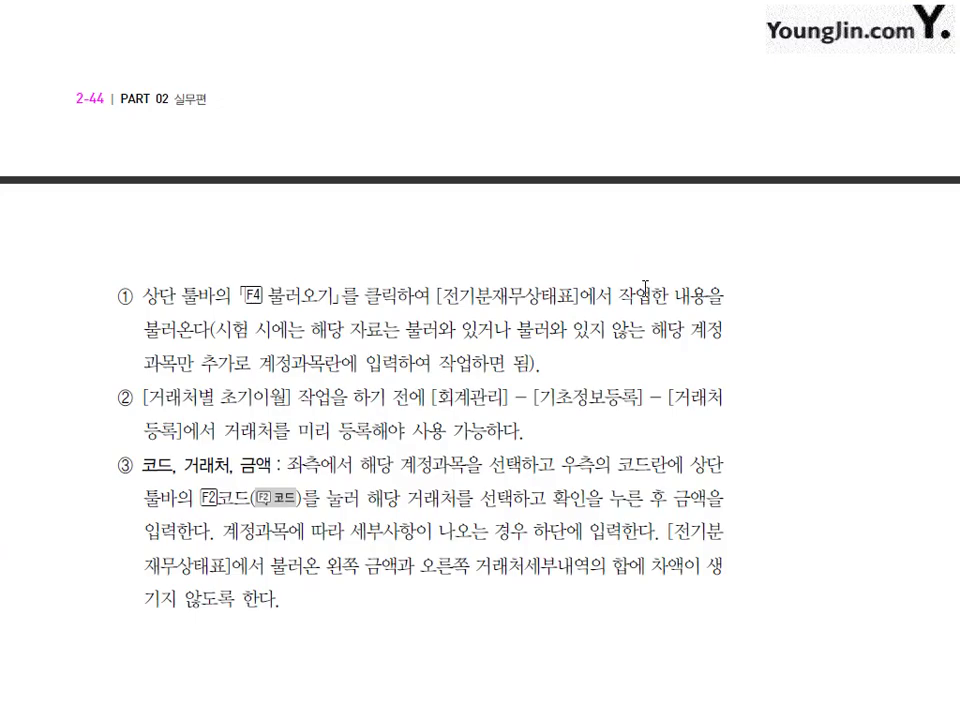
Switch to the textbook document and read on past the instructions for entering opening balances by customer.
{"action": "scroll", "coordinate": [529, 414], "scroll_direction": "down", "scroll_amount": 10}
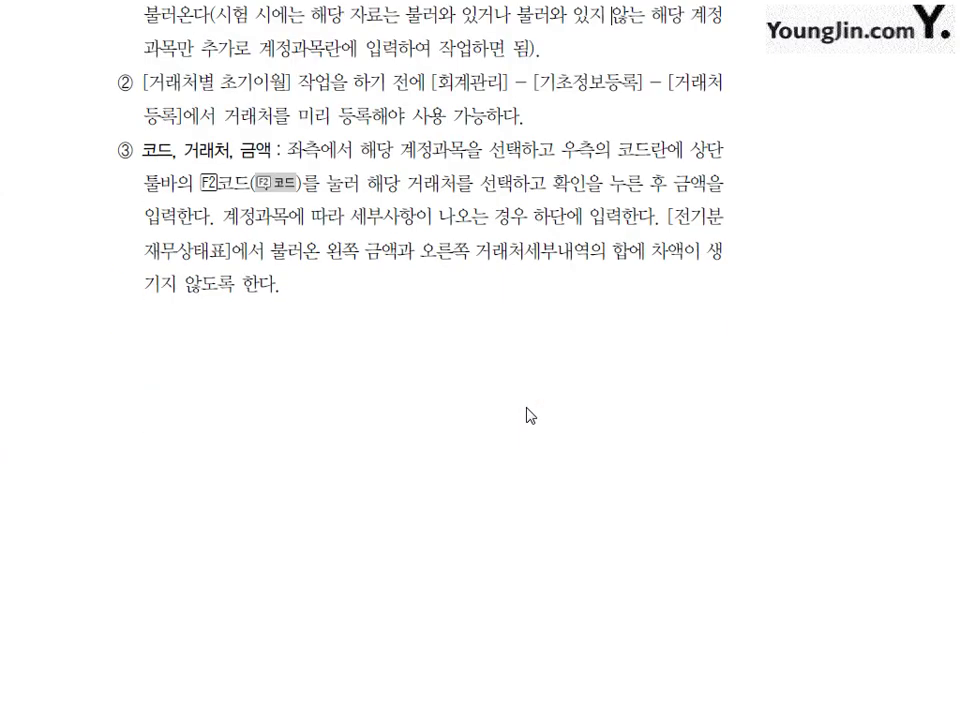
{"action": "scroll", "coordinate": [522, 415], "scroll_direction": "down", "scroll_amount": 5}
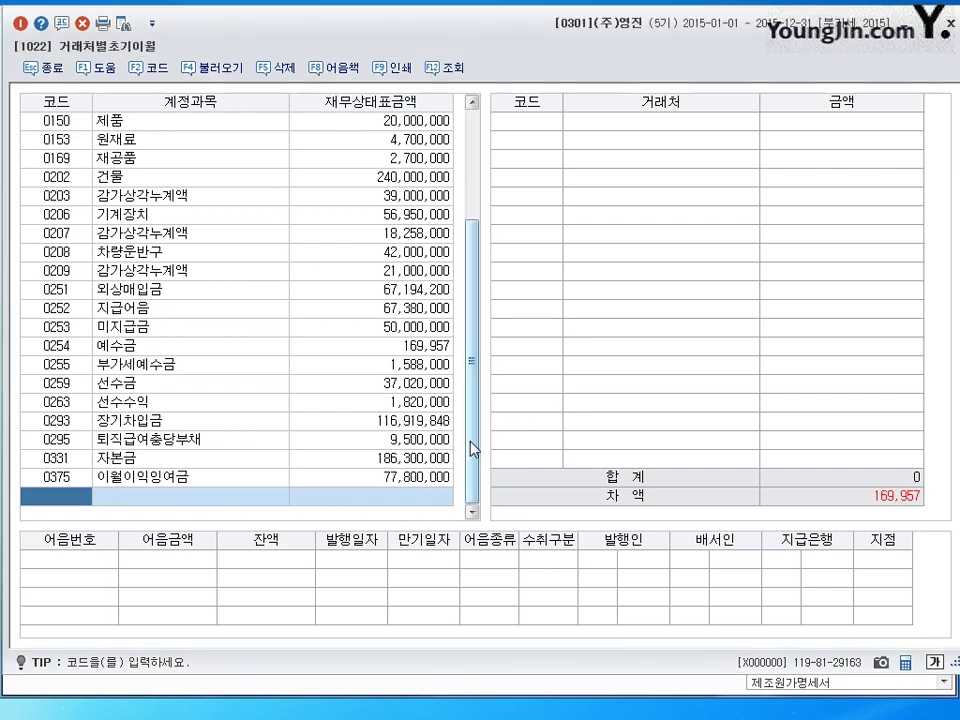
Check the loaded accounts in the 거래처별초기이월 list, and view the account code lookup for the empty row without choosing a code.
{"action": "left_click_drag", "start_coordinate": [471, 448], "coordinate": [471, 233]}
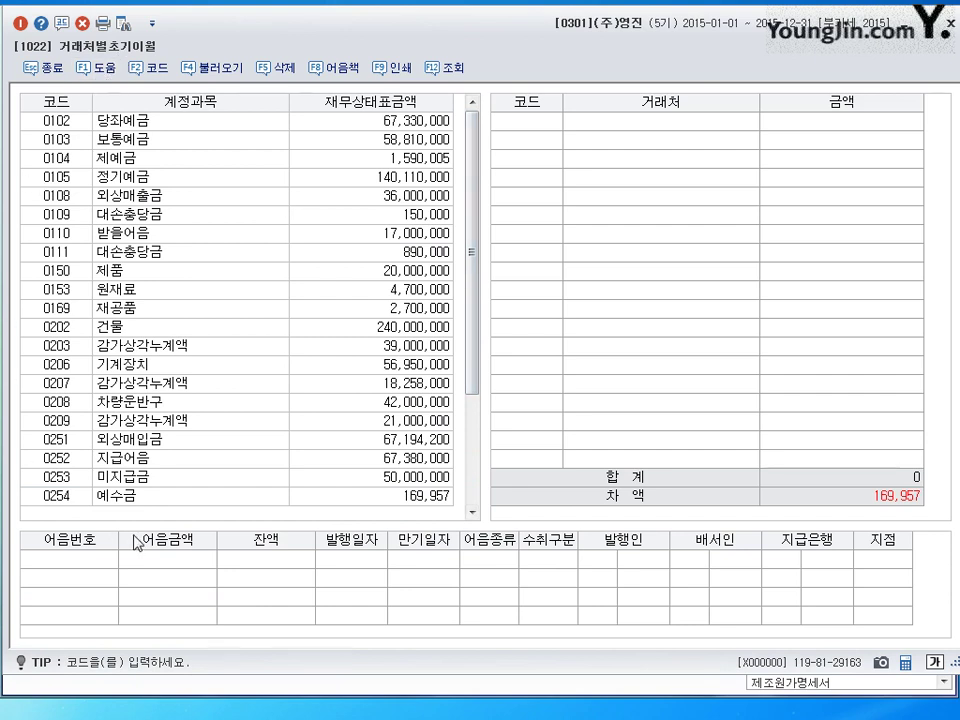
{"action": "left_click_drag", "start_coordinate": [473, 262], "coordinate": [441, 156]}
{"action": "scroll", "coordinate": [484, 390], "scroll_direction": "down", "scroll_amount": 3}
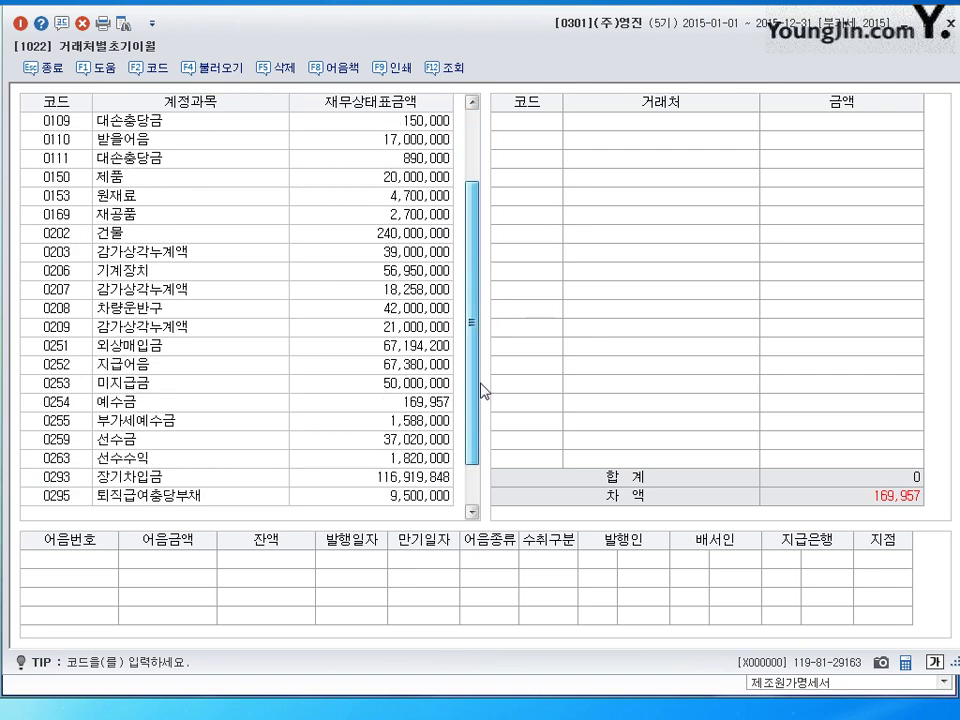
{"action": "left_click", "coordinate": [371, 500]}
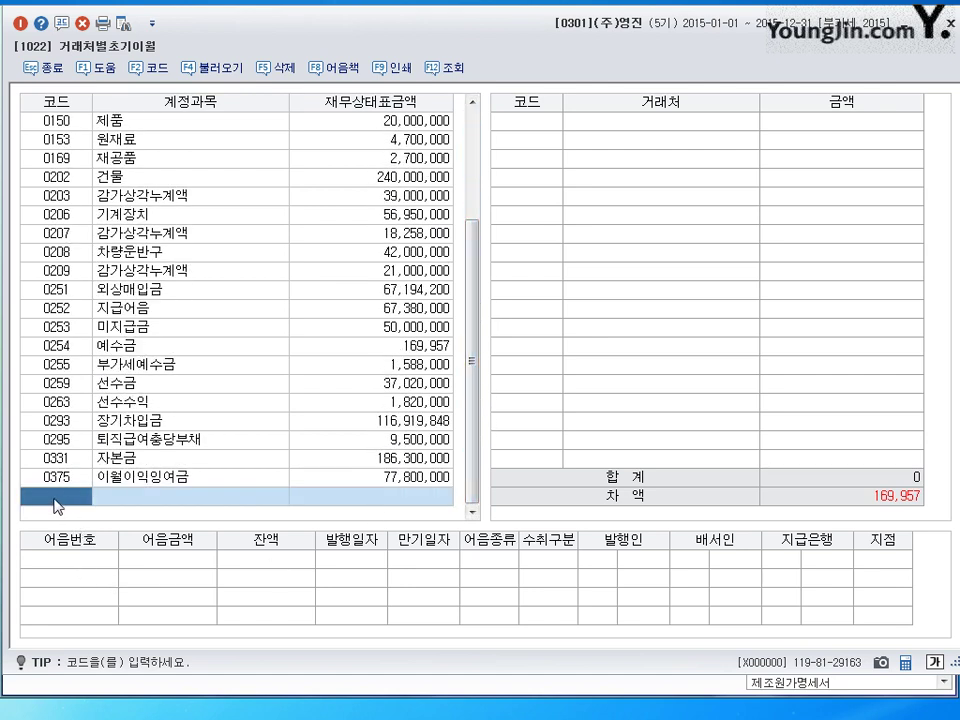
{"action": "left_click", "coordinate": [145, 68]}
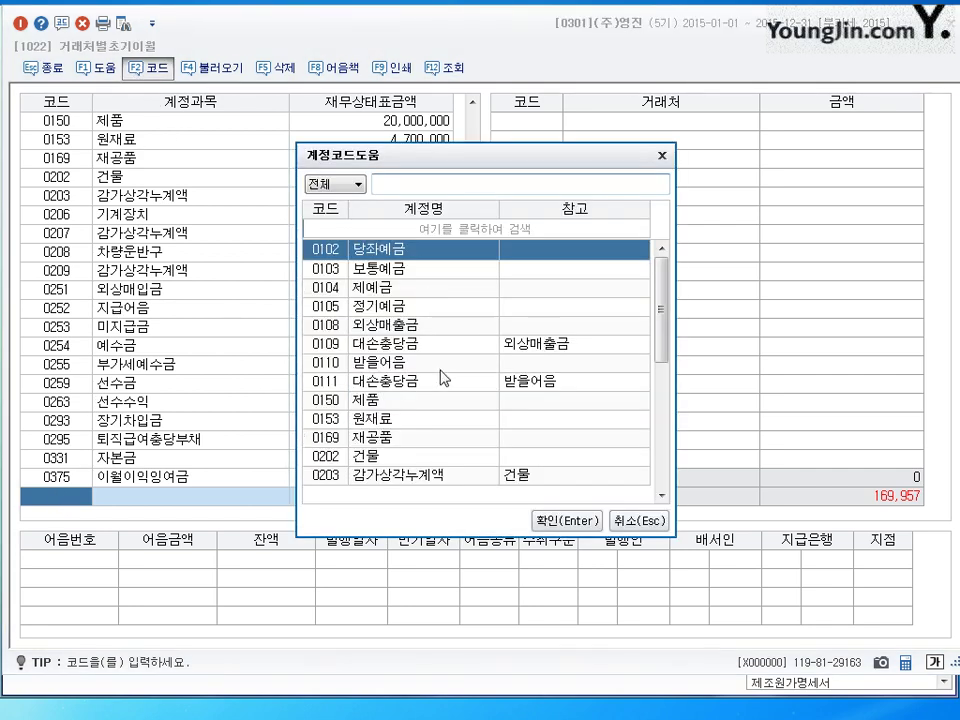
{"action": "left_click", "coordinate": [640, 520]}
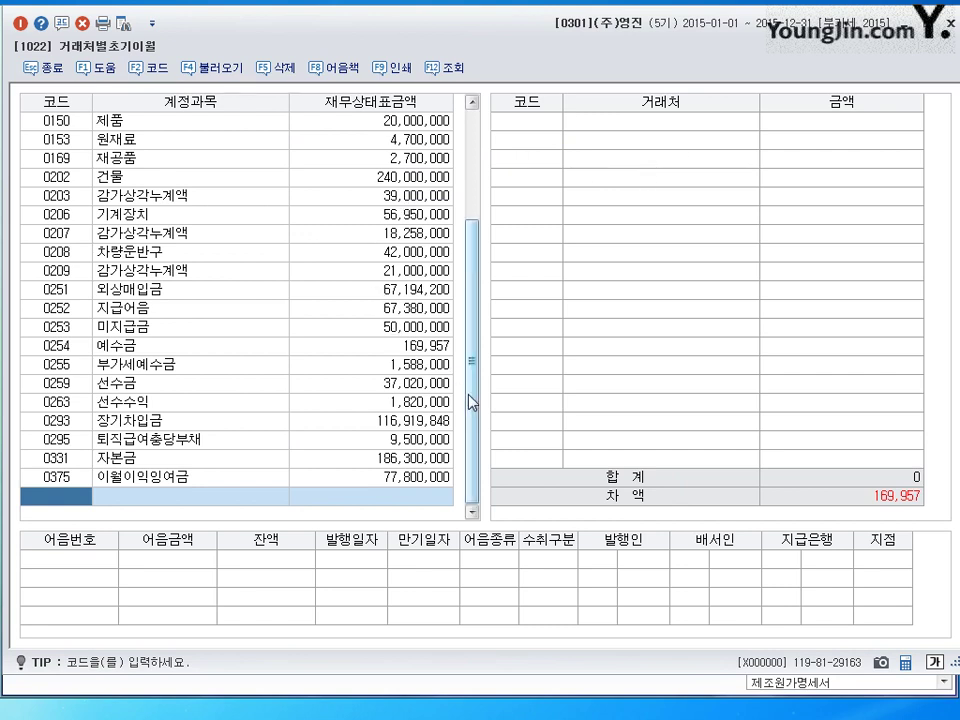
Select the 받을어음 account and inspect the code and amount of its 강동상사 customer entry.
{"action": "left_click_drag", "start_coordinate": [469, 401], "coordinate": [478, 191]}
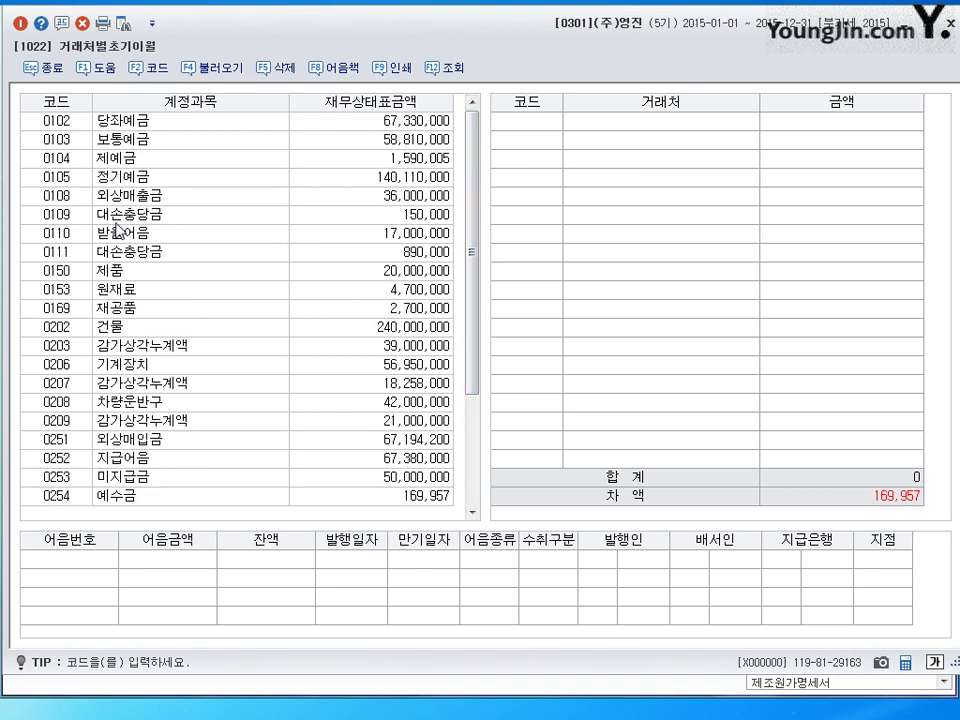
{"action": "left_click", "coordinate": [189, 221]}
{"action": "left_click", "coordinate": [118, 238]}
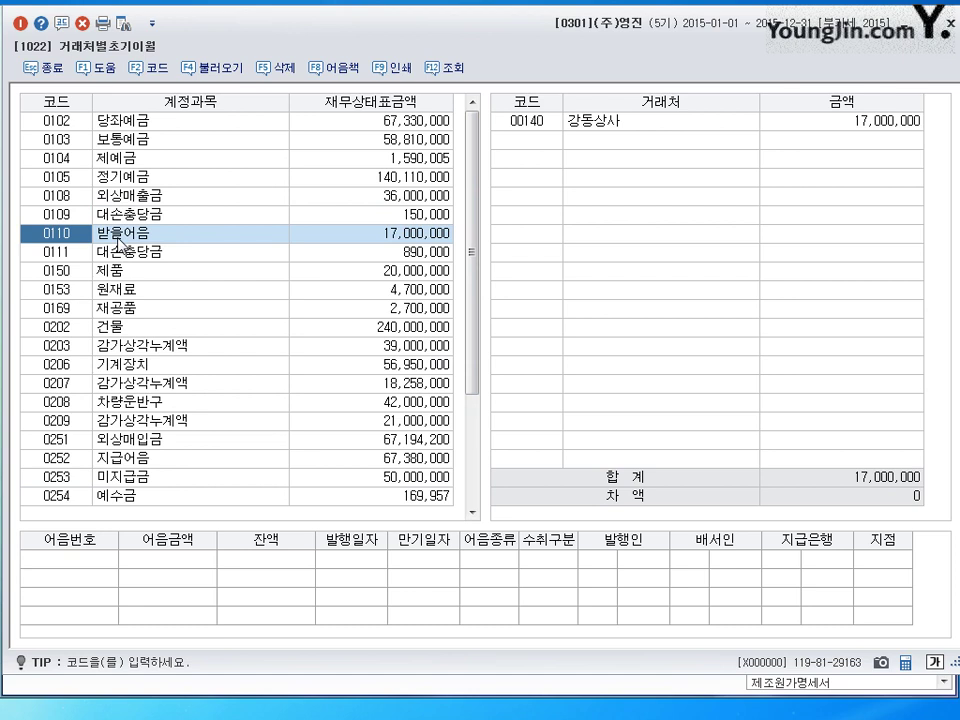
{"action": "left_click", "coordinate": [546, 146]}
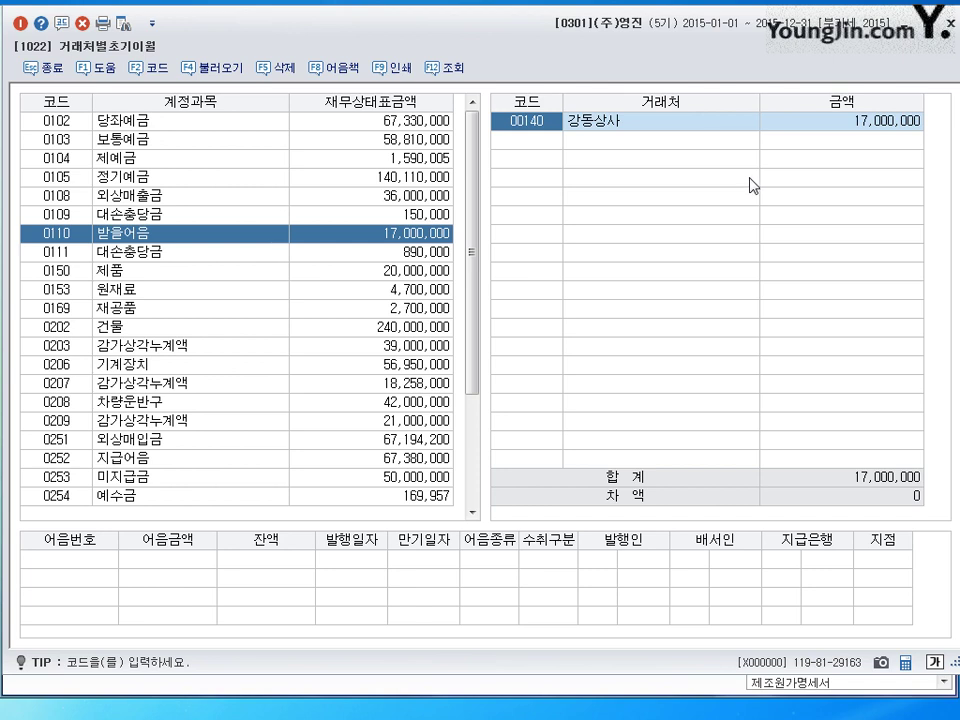
{"action": "left_click", "coordinate": [875, 128]}
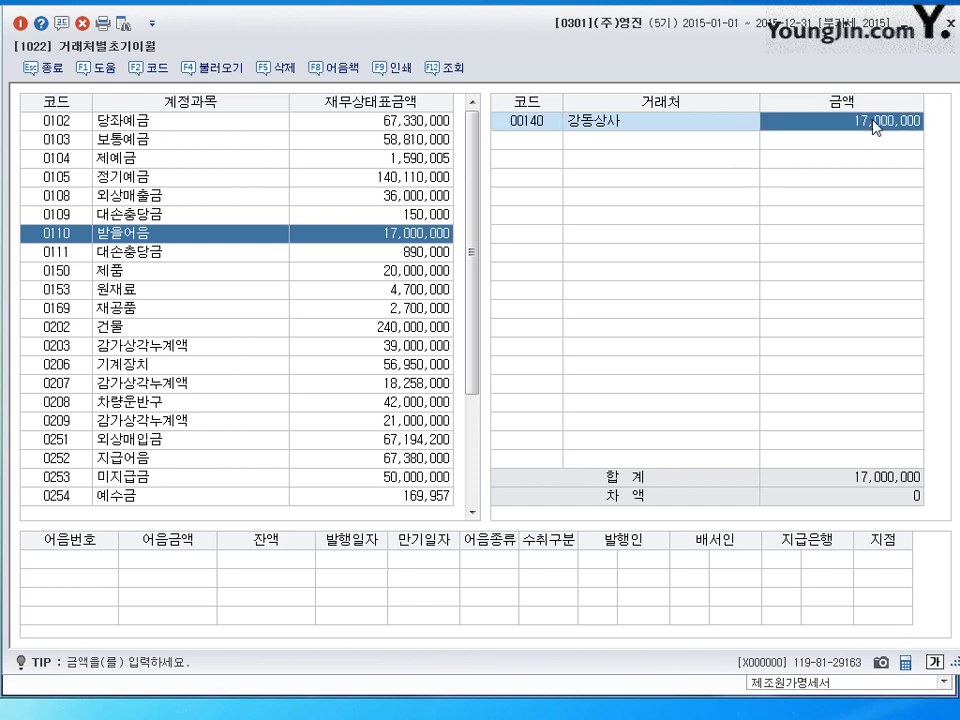
Add a note under the 강동상사 entry of 받을어음 with note number 다라4123101, and note amount and balance of 17,000,000.
{"action": "left_click", "coordinate": [78, 562]}
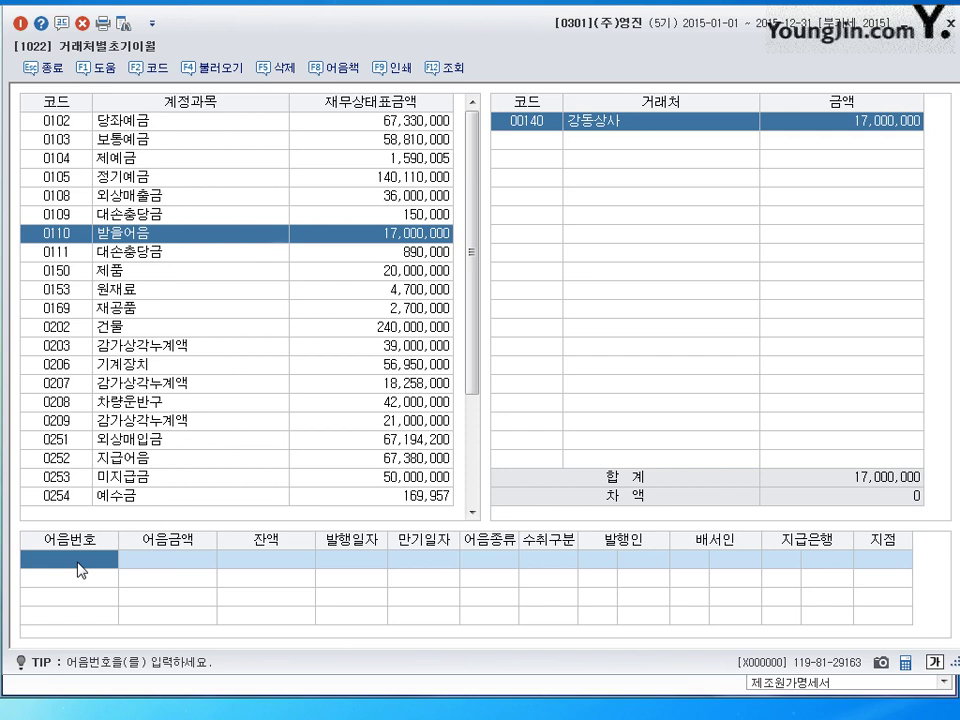
{"action": "type", "text": "다"}
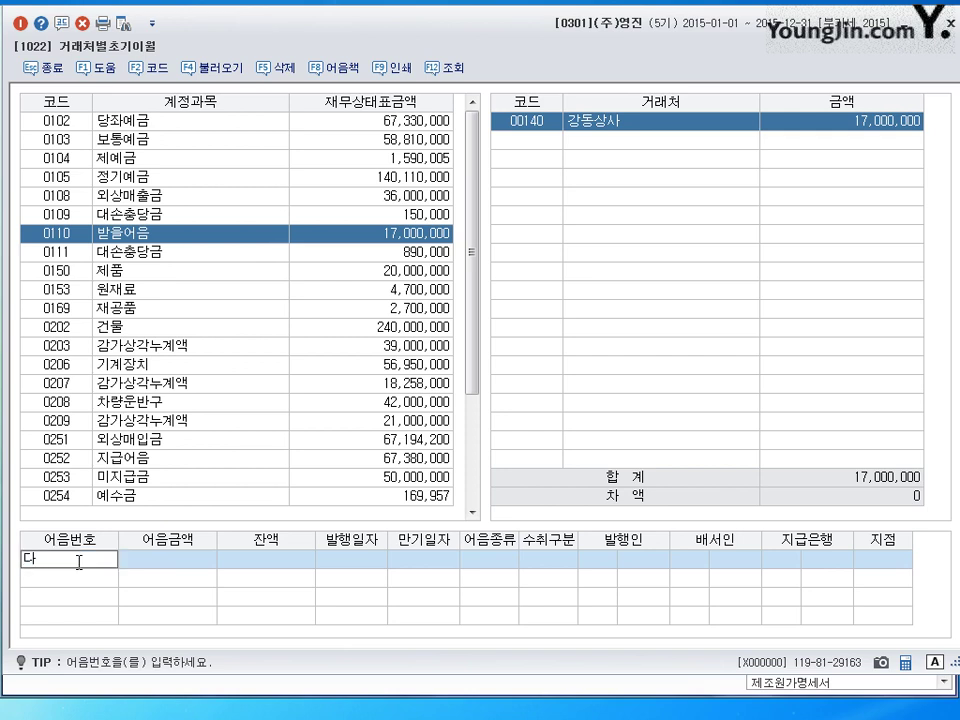
{"action": "type", "text": "라"}
{"action": "type", "text": "4123101"}
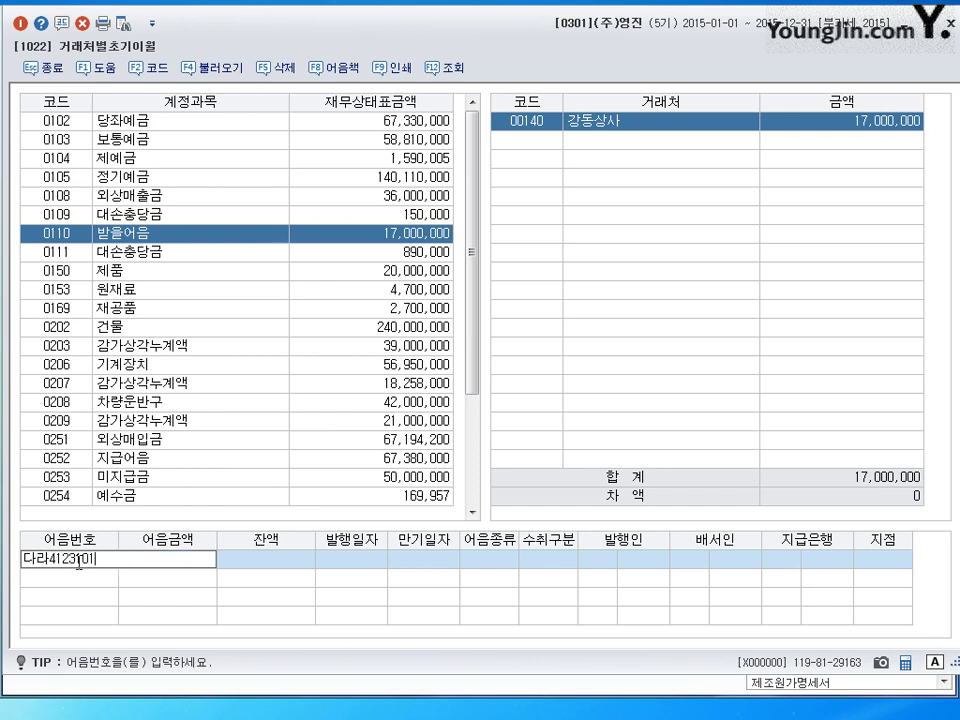
{"action": "key", "text": "Return"}
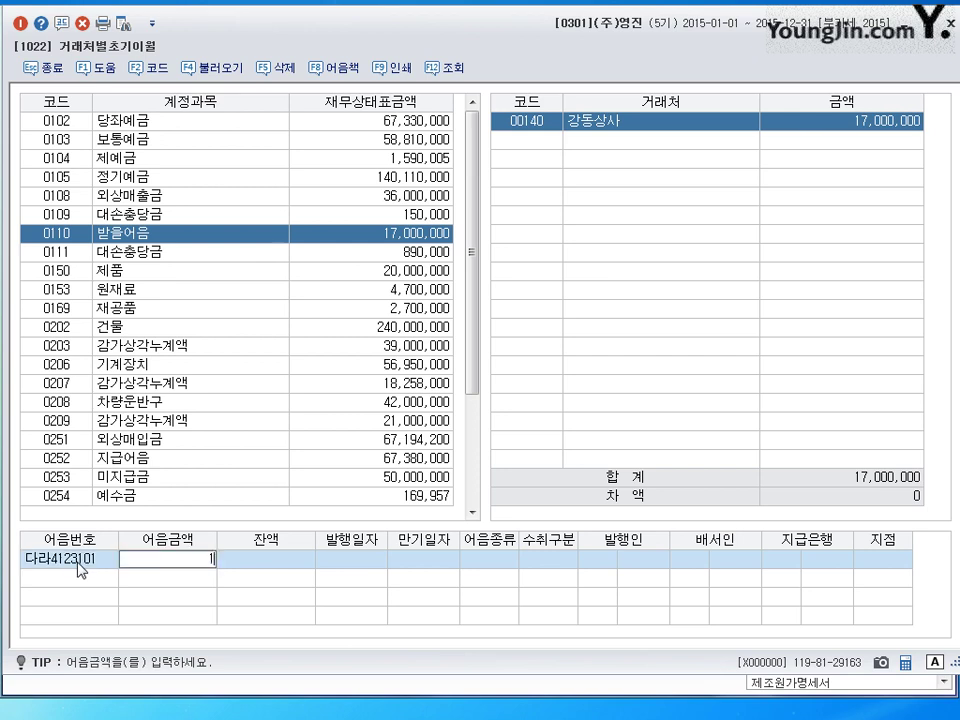
{"action": "type", "text": "17000000"}
{"action": "key", "text": "Return"}
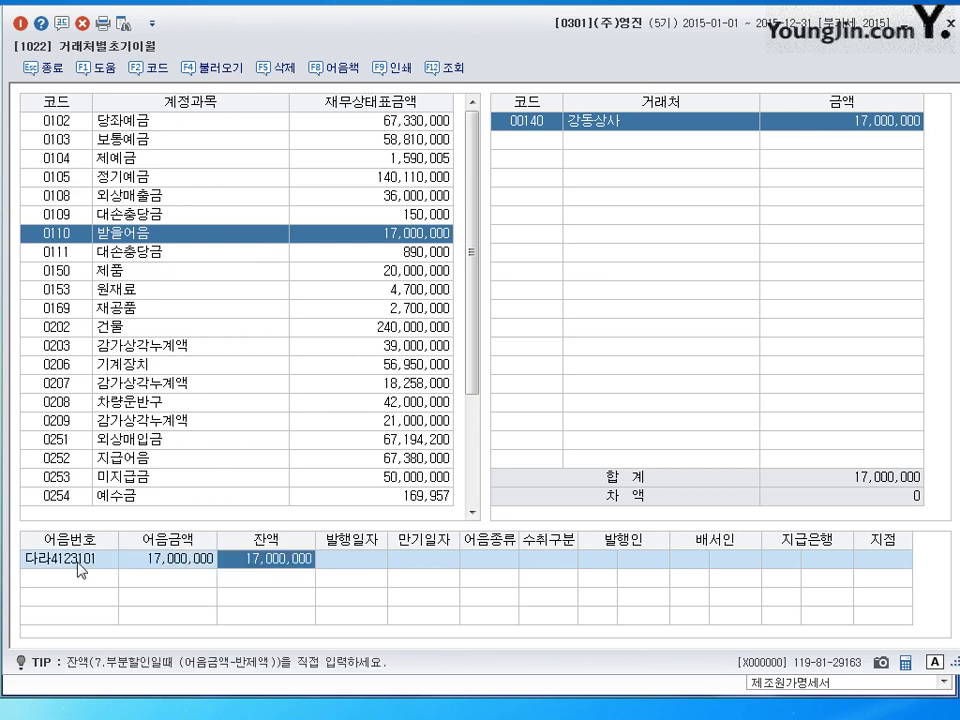
{"action": "key", "text": "Return"}
Set the note's 발행일자 to 2014-10-01 and its 만기일자 to 2015-09-15.
{"action": "type", "text": "20"}
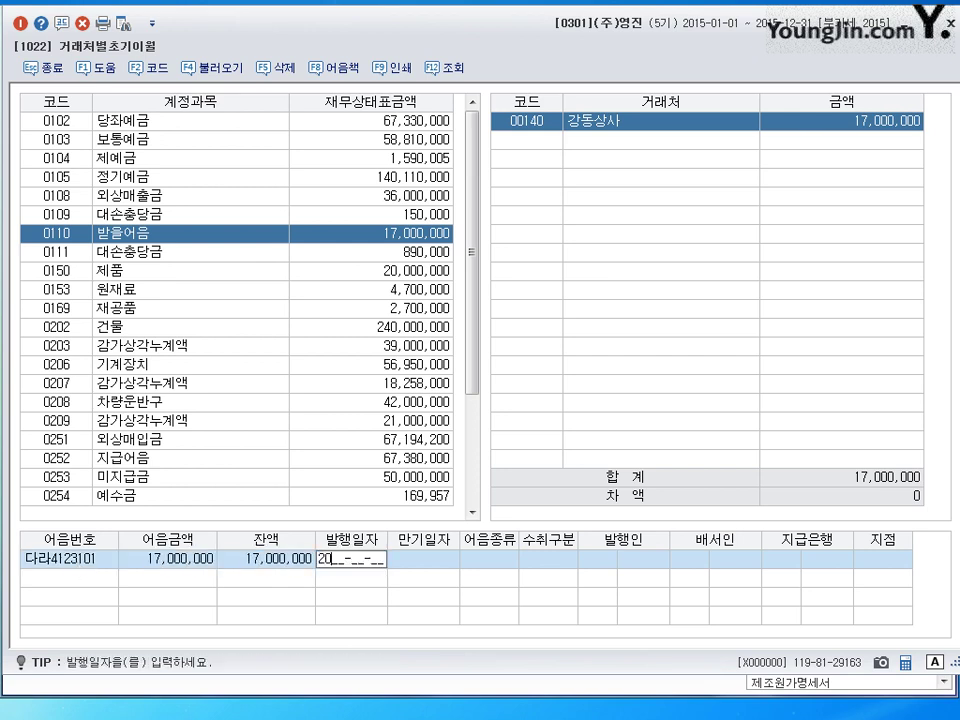
{"action": "type", "text": "14-10-01"}
{"action": "key", "text": "Return"}
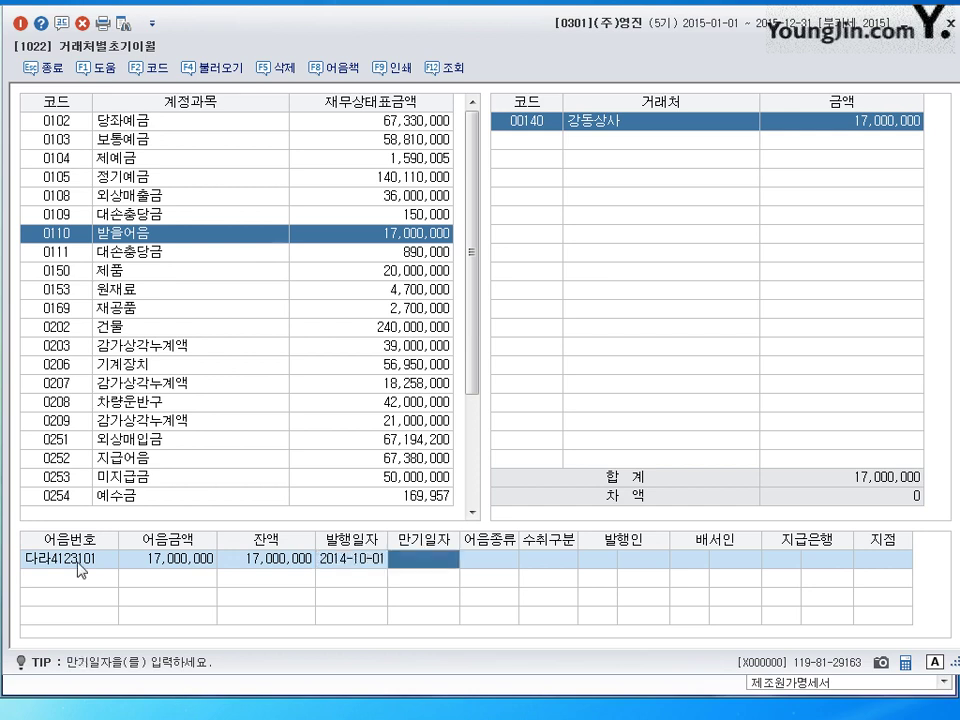
{"action": "type", "text": "2015-0"}
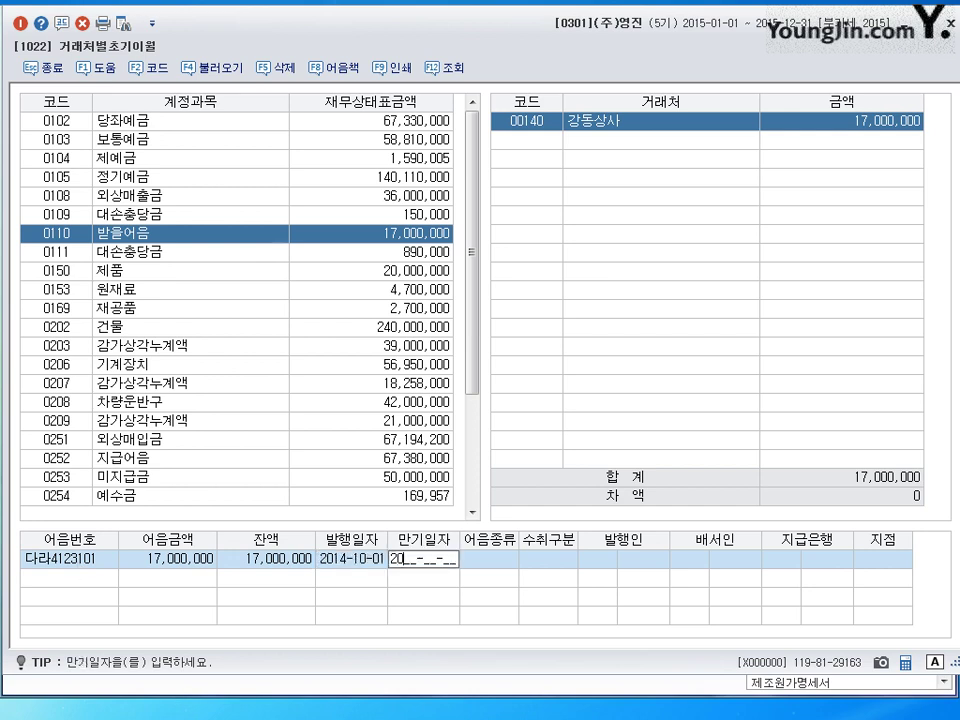
{"action": "type", "text": "9-15"}
{"action": "key", "text": "Return"}
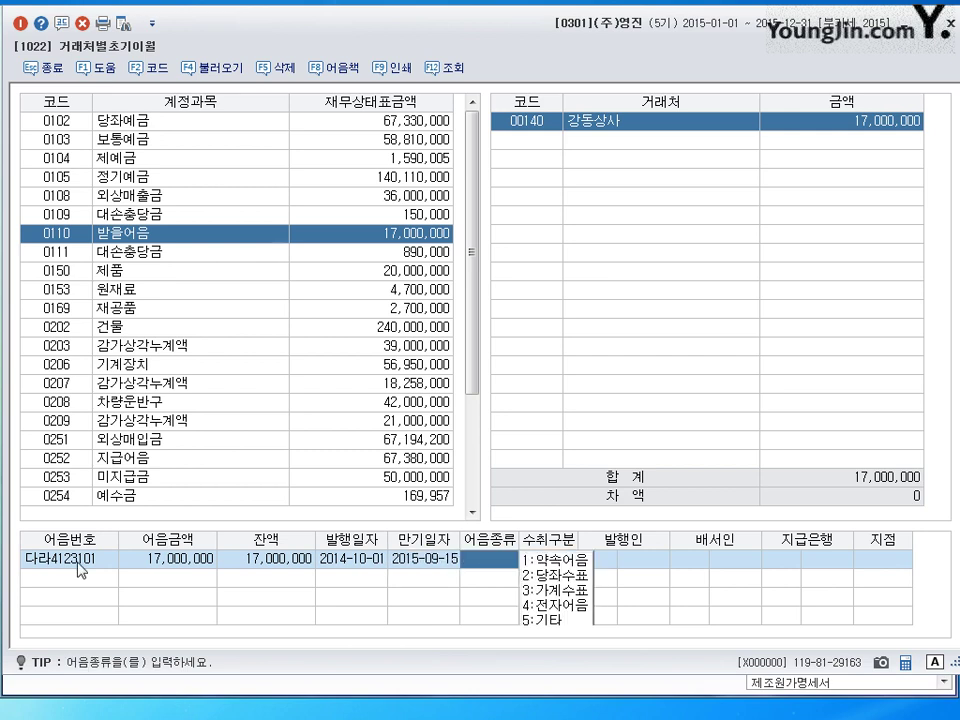
Set the note's 어음종류 to 약속어음 and its 수취구분 to 자수, with 강동상사 as 발행인.
{"action": "type", "text": "1"}
{"action": "key", "text": "Return"}
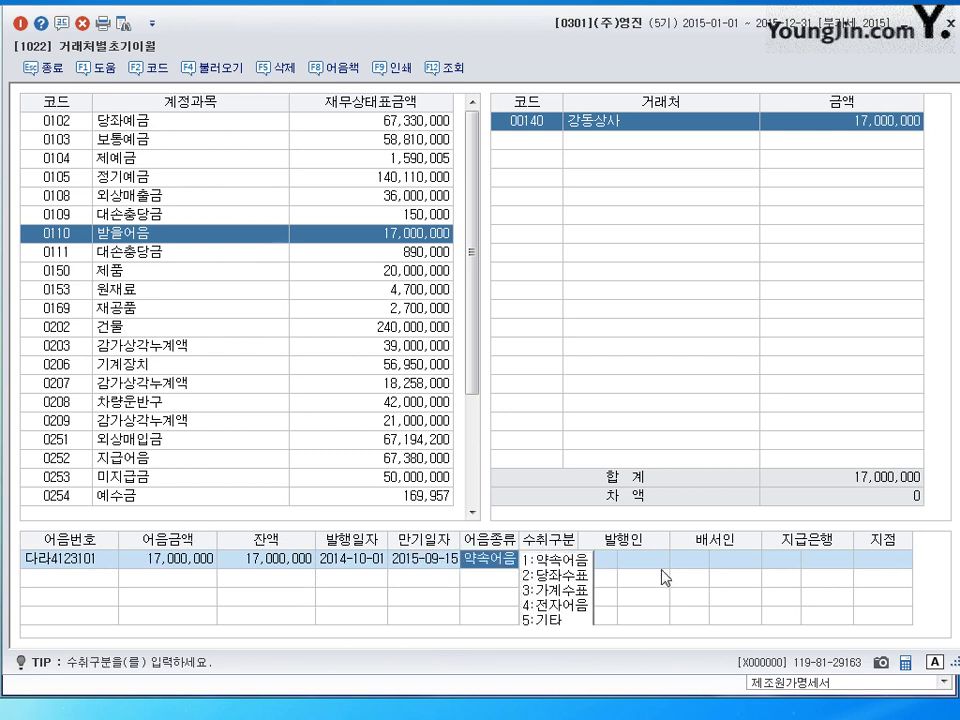
{"action": "left_click", "coordinate": [606, 562]}
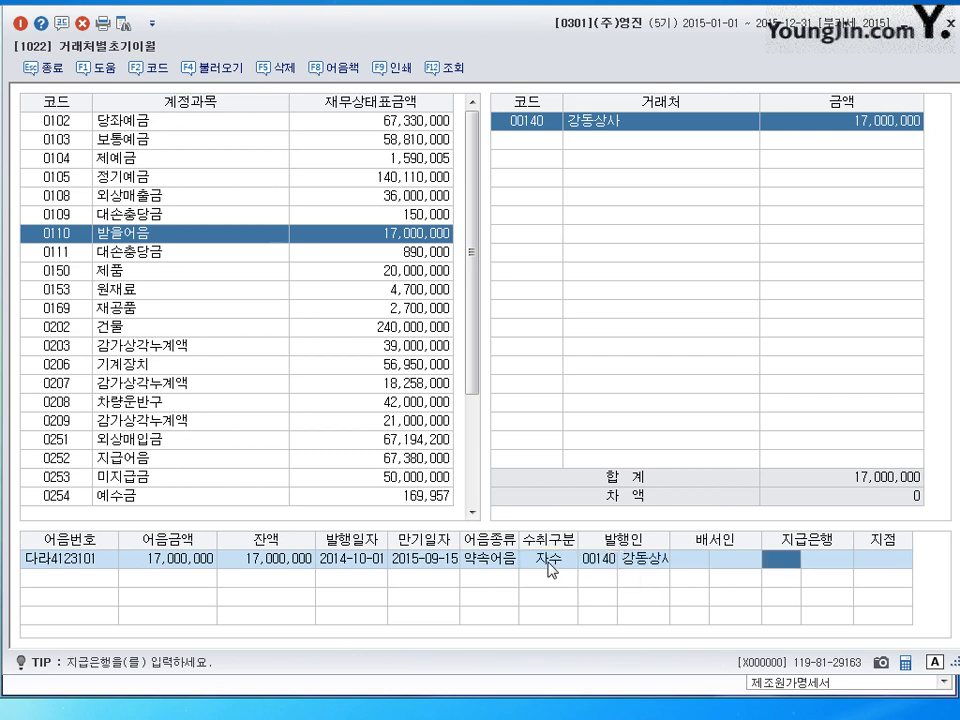
Review the note's 수취구분 options and its 발행인 and 배서인 fields without changing them.
{"action": "left_click", "coordinate": [549, 566]}
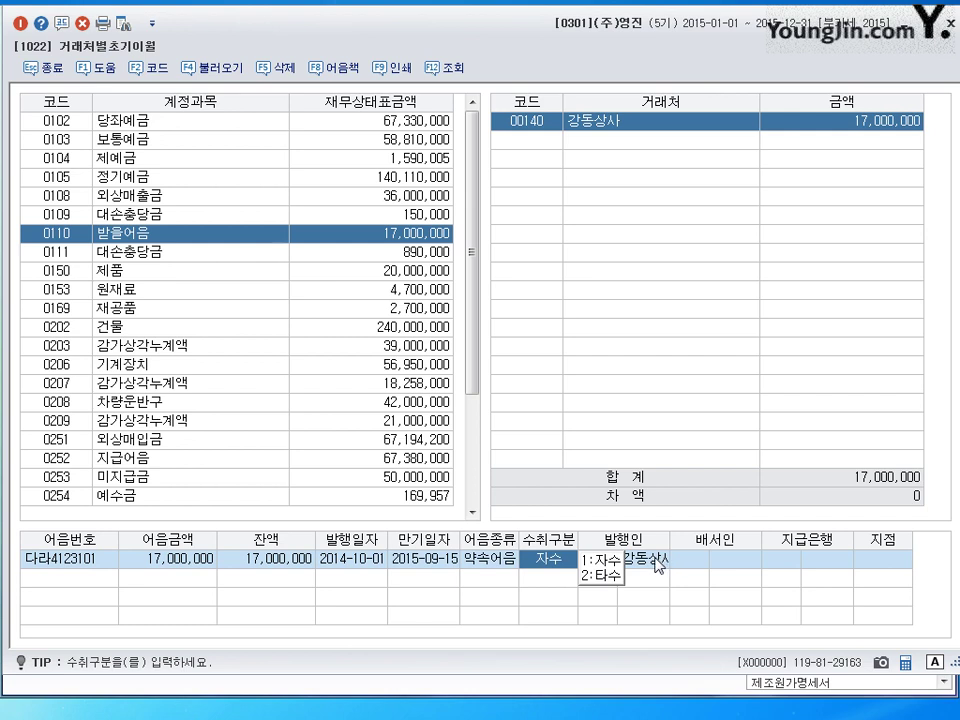
{"action": "key", "text": "Return"}
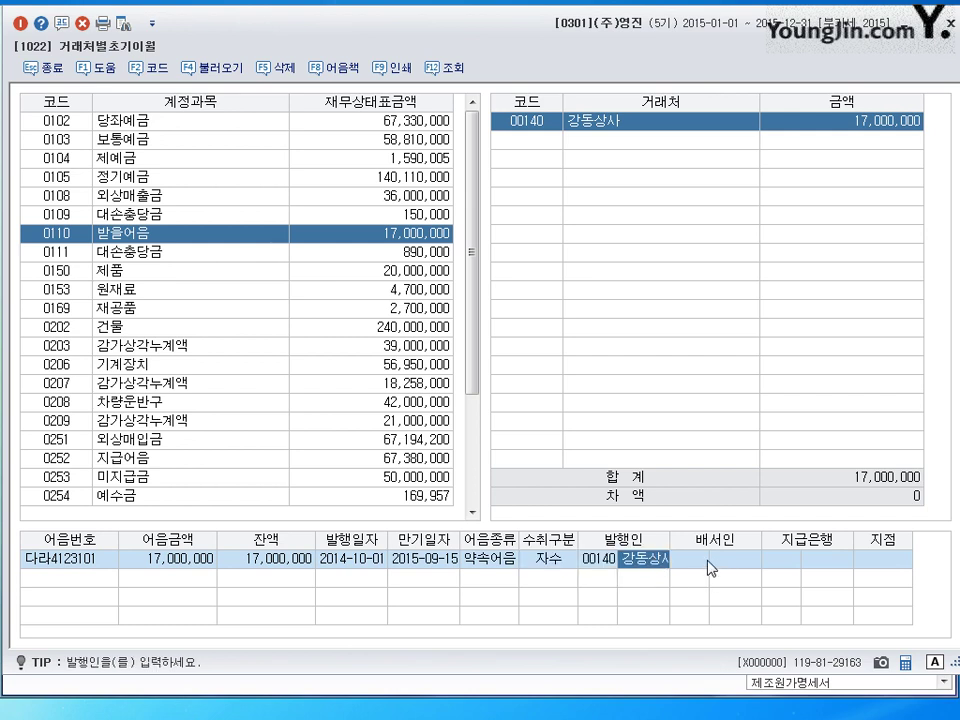
{"action": "key", "text": "Return"}
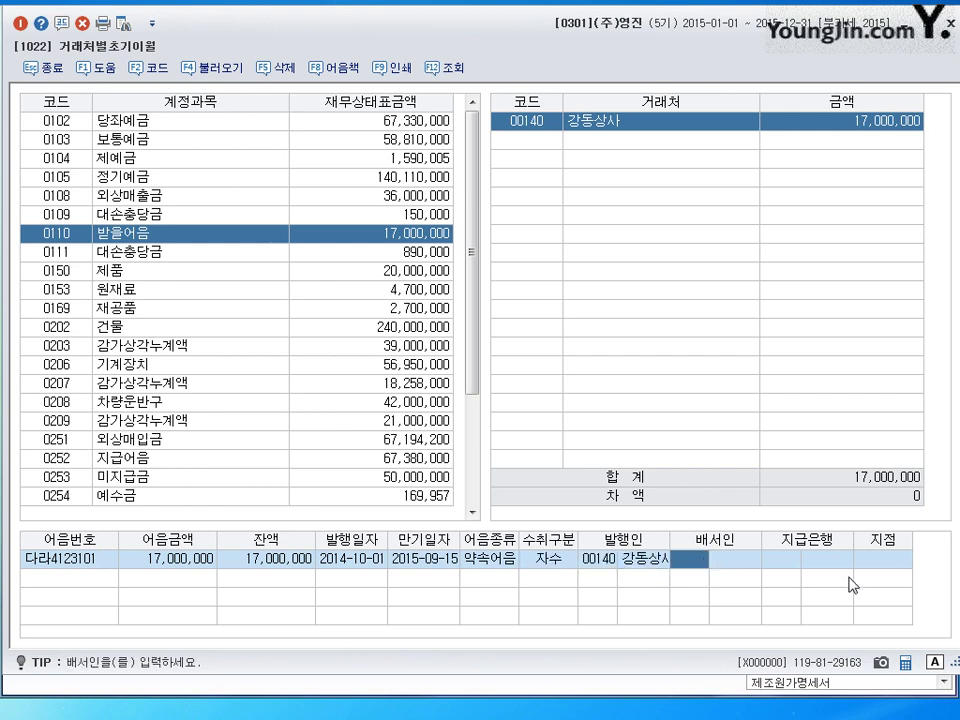
{"action": "key", "text": "Left"}
{"action": "key", "text": "Left"}
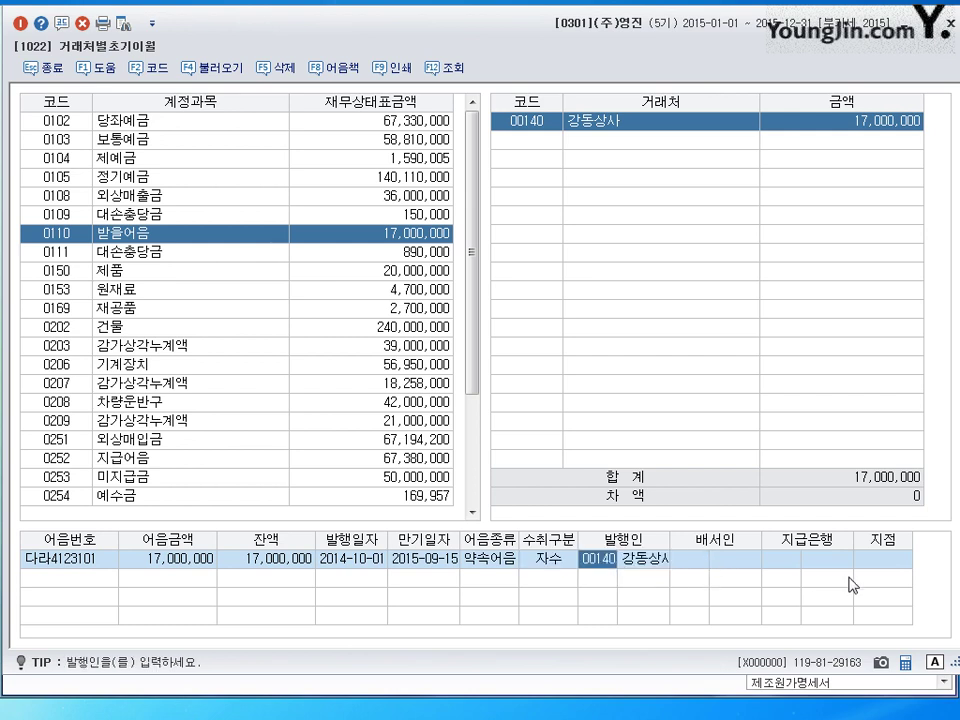
{"action": "key", "text": "Left"}
{"action": "key", "text": "Return"}
{"action": "key", "text": "Return"}
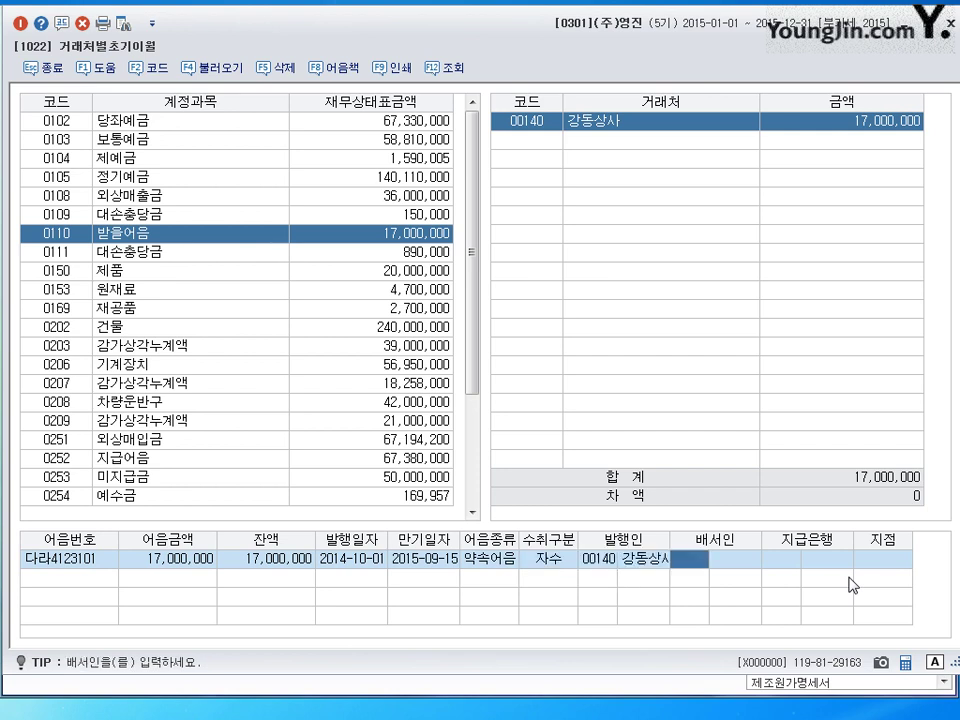
{"action": "key", "text": "Return"}
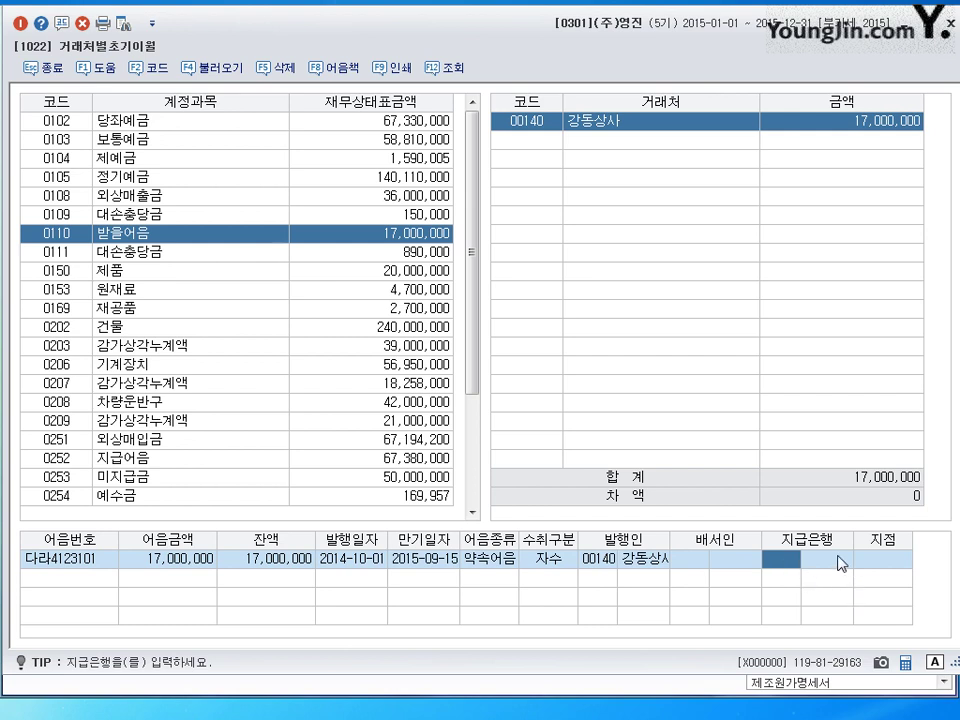
Look up and assign 신한은행 as the note's 지급은행, leaving 지점 blank to finish the row.
{"action": "key", "text": "Return"}
{"action": "left_click", "coordinate": [786, 566]}
{"action": "left_click", "coordinate": [148, 68]}
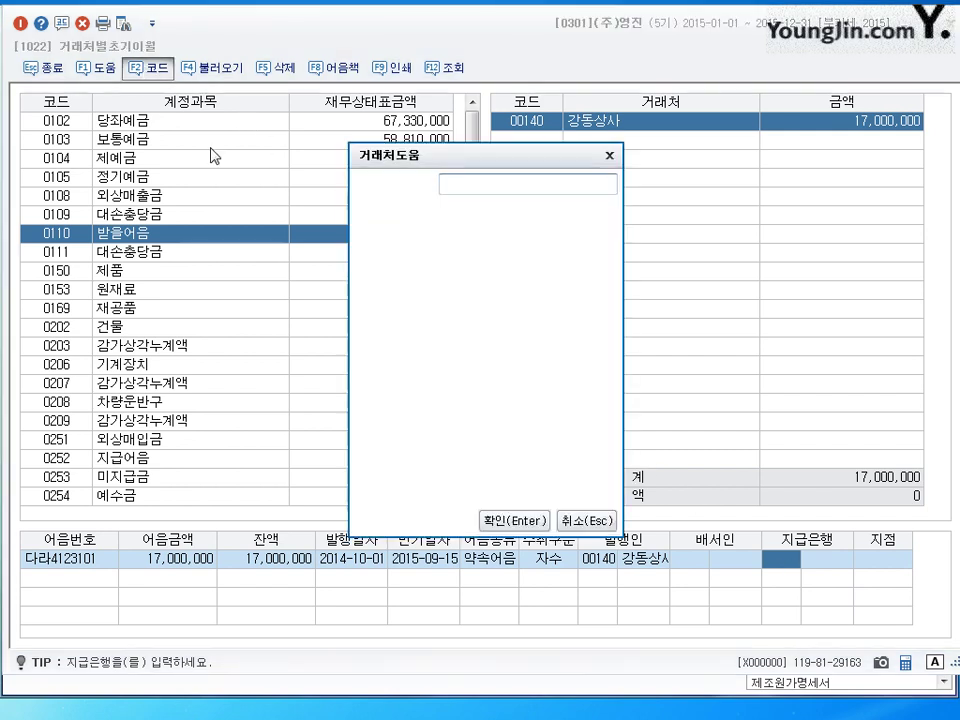
{"action": "key", "text": "Return"}
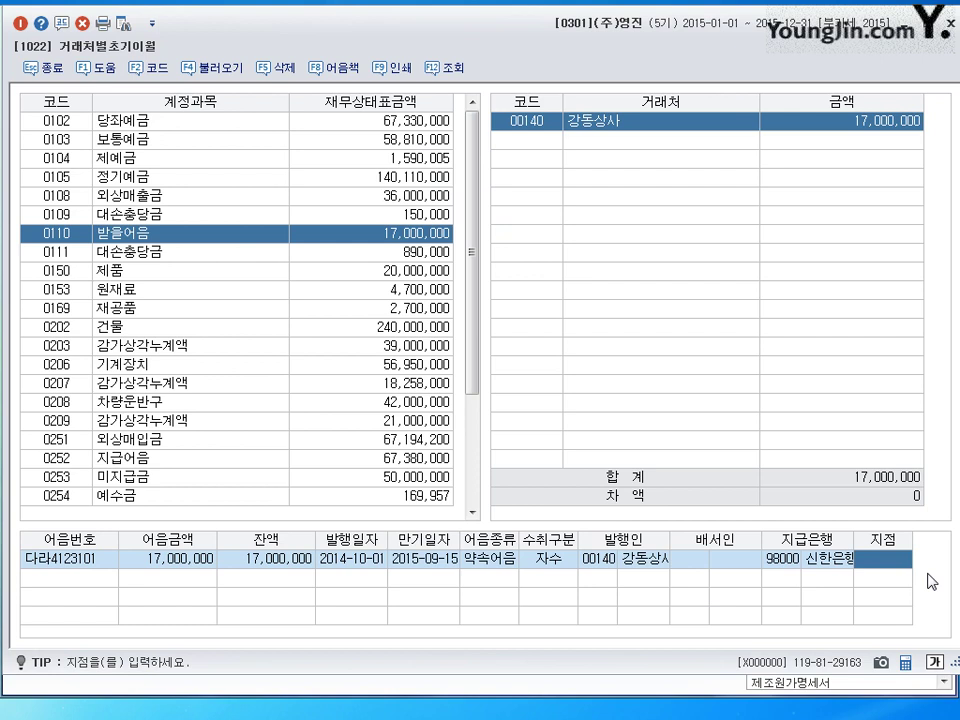
{"action": "key", "text": "Return"}
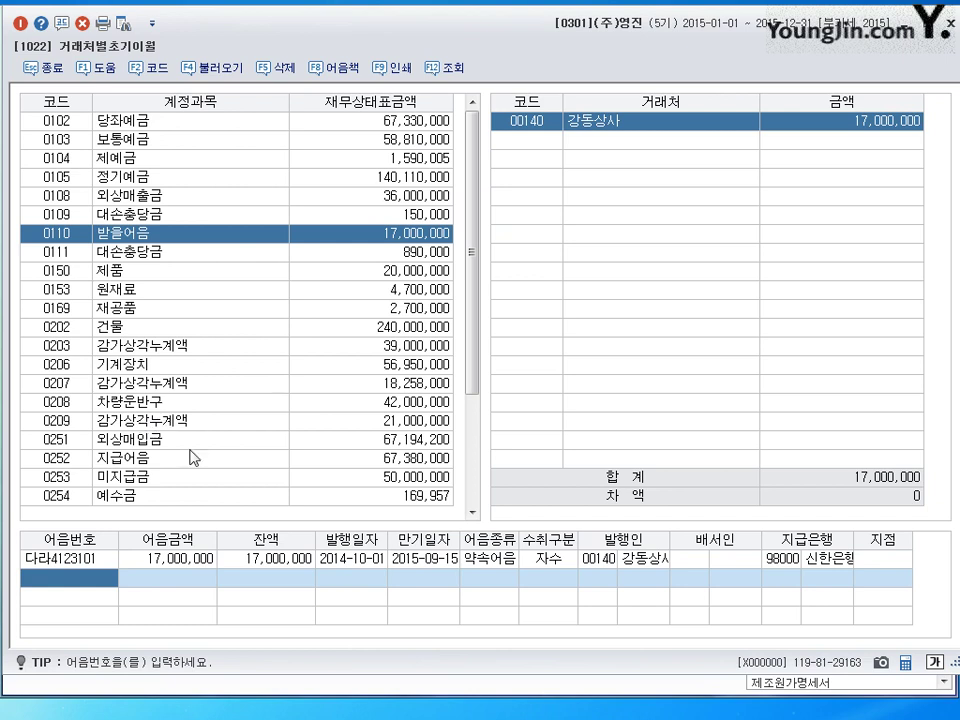
Select the 외상매입금 account and set the 동작상회 opening balance to 35,000,000.
{"action": "left_click", "coordinate": [141, 442]}
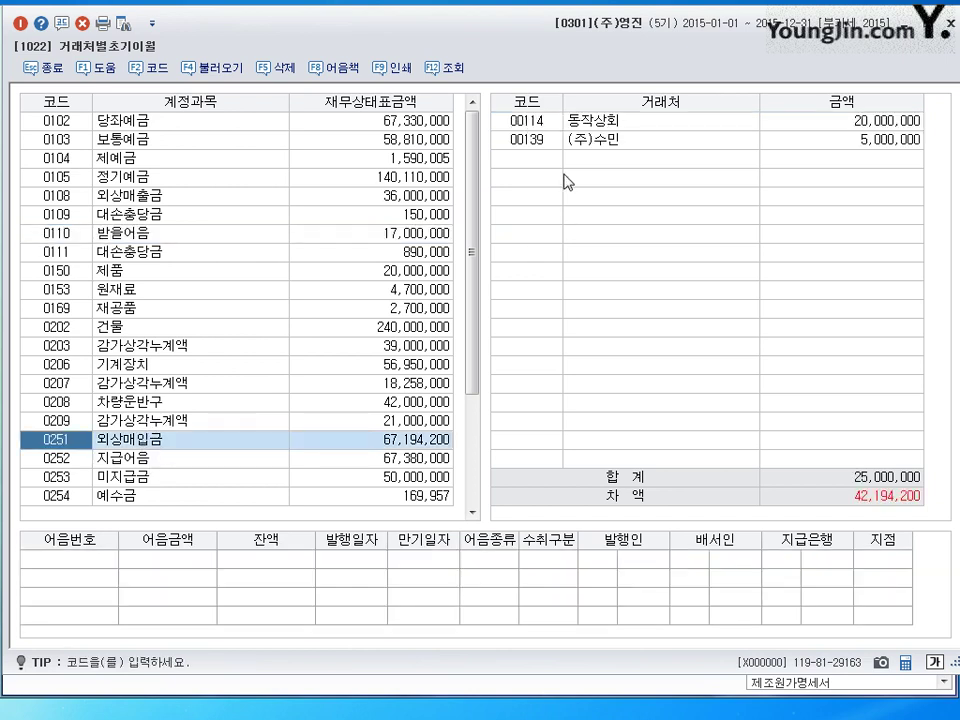
{"action": "left_click", "coordinate": [543, 125]}
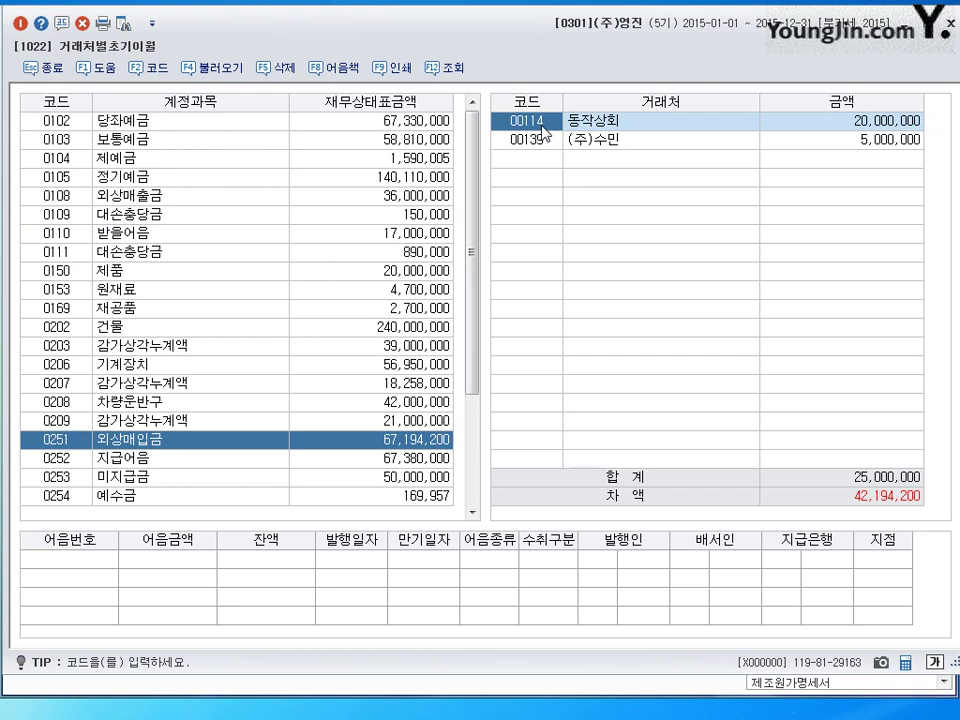
{"action": "left_click", "coordinate": [555, 140]}
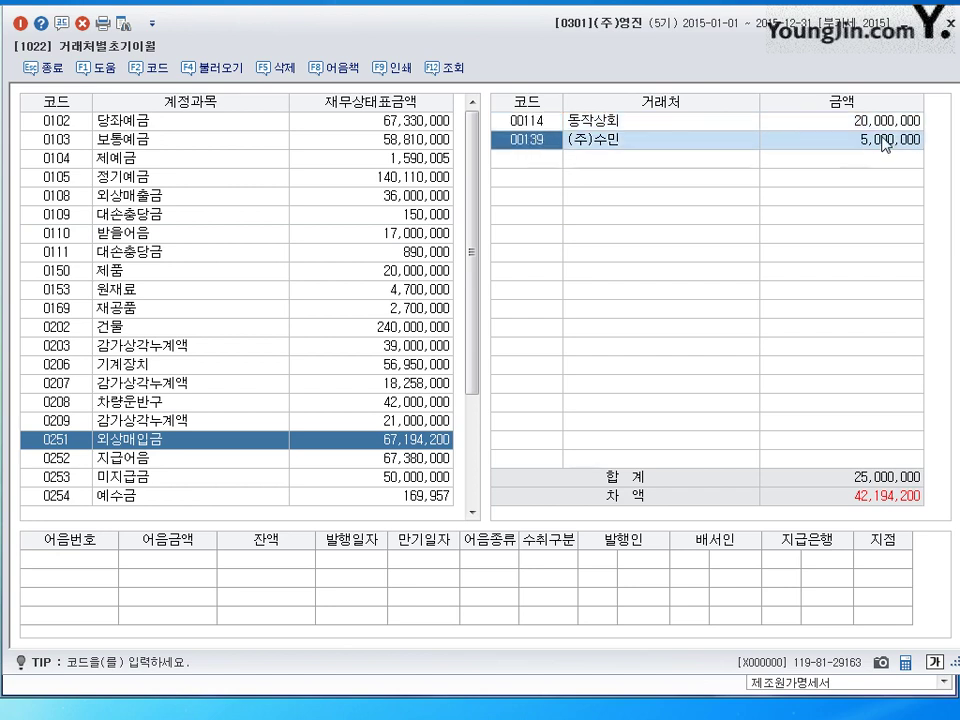
{"action": "key", "text": "shift+Tab"}
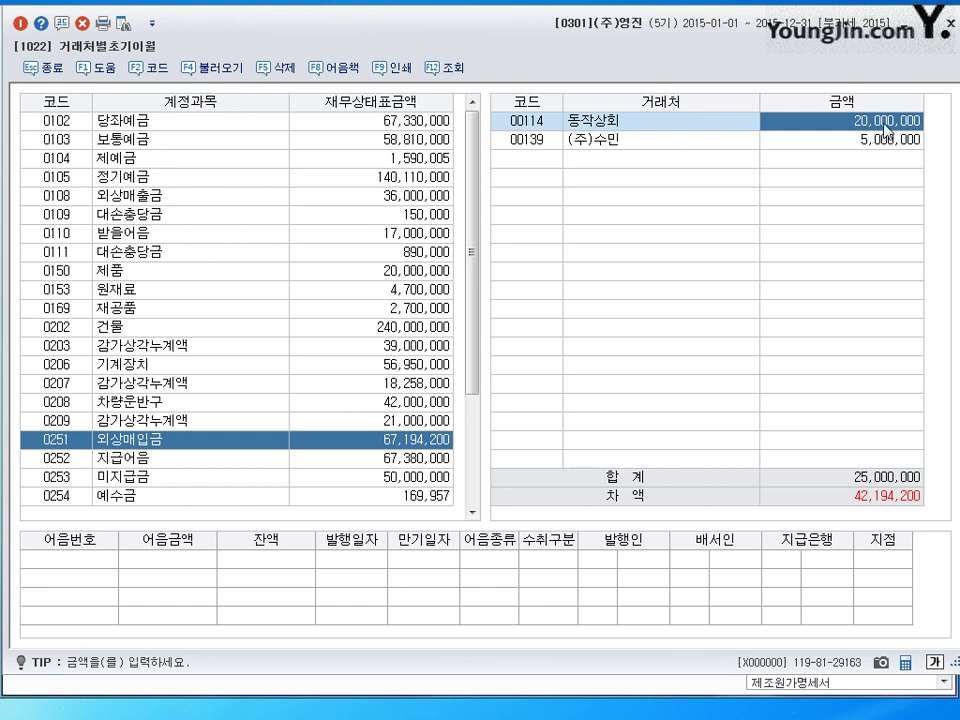
{"action": "left_click", "coordinate": [885, 122]}
{"action": "type", "text": "5"}
{"action": "key", "text": "BackSpace"}
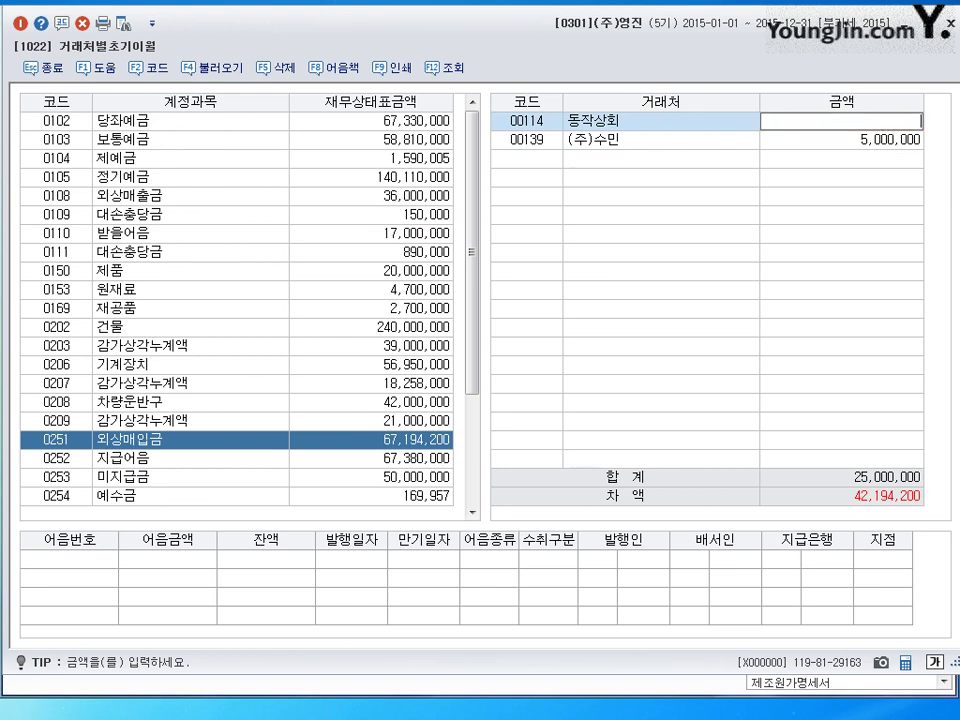
{"action": "type", "text": "35,000,000"}
{"action": "key", "text": "Return"}
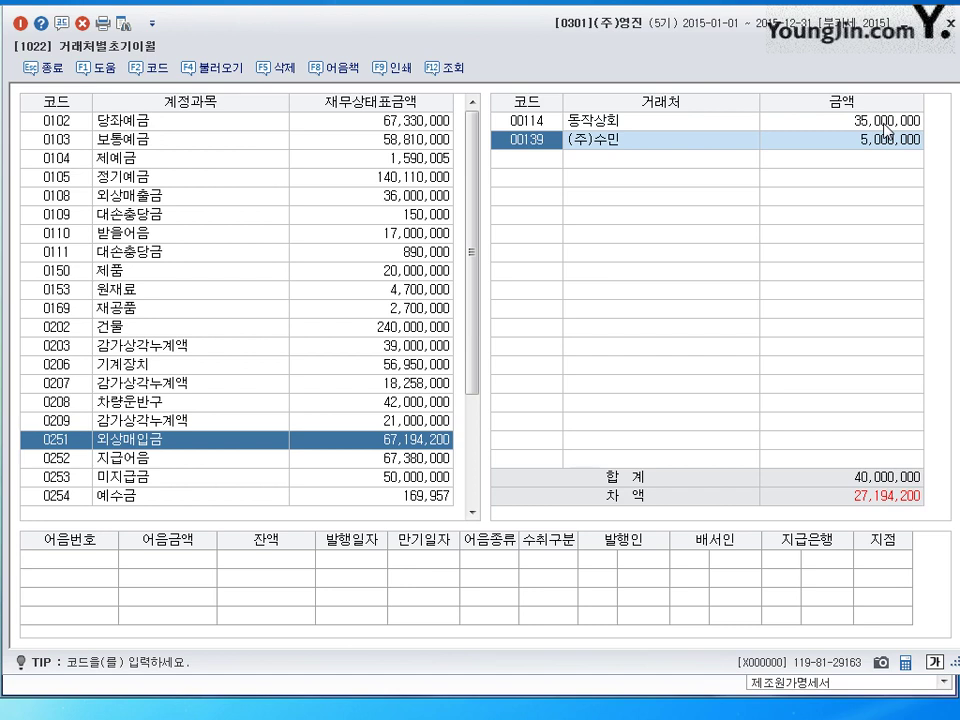
Set the (주)수민 opening balance under 외상매입금 to 32,194,200 and check both customer entries.
{"action": "left_click", "coordinate": [885, 142]}
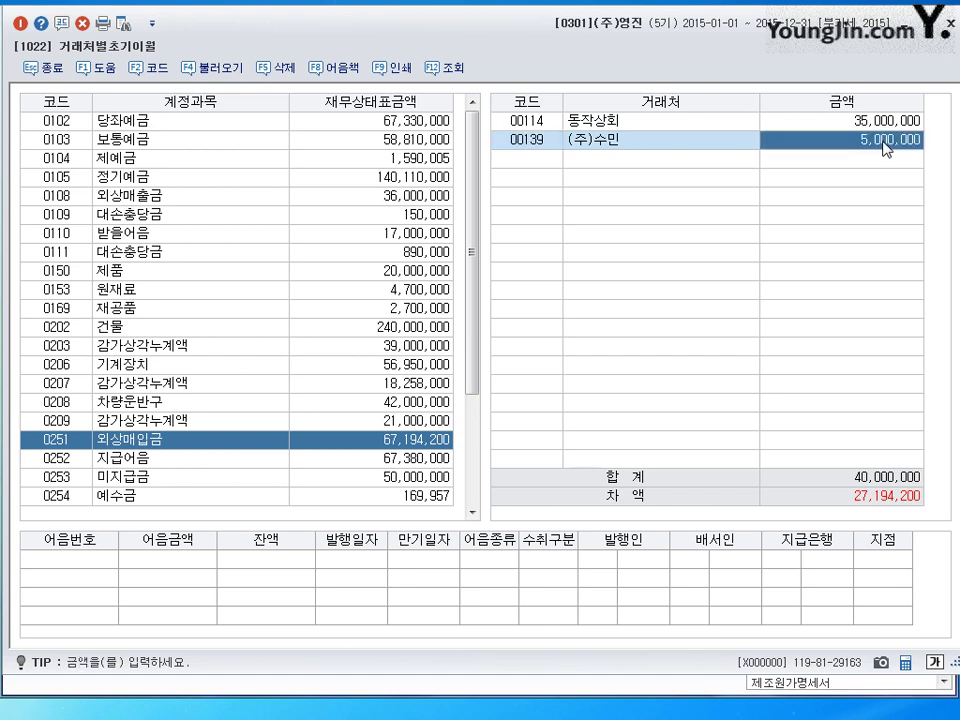
{"action": "type", "text": "32,1"}
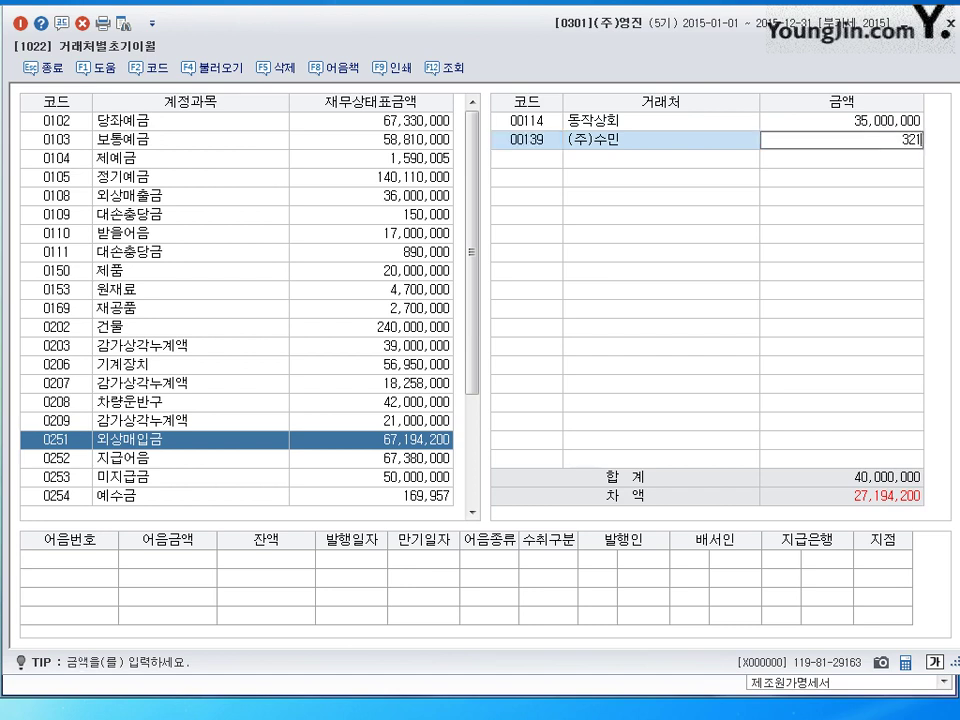
{"action": "type", "text": "94,200"}
{"action": "key", "text": "Return"}
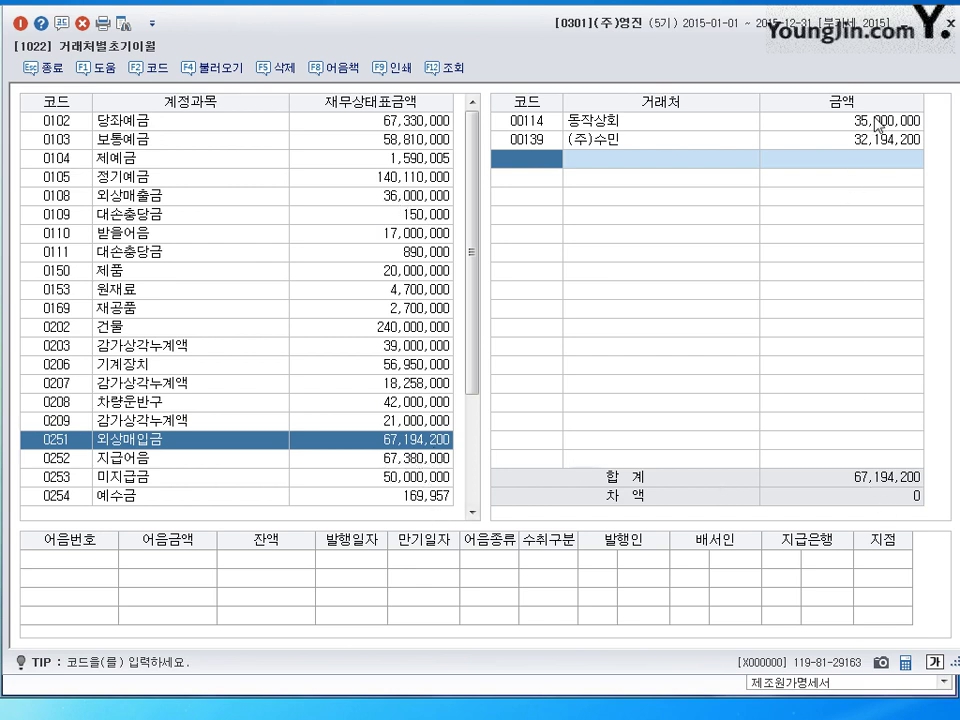
{"action": "left_click", "coordinate": [697, 125]}
{"action": "left_click", "coordinate": [697, 139]}
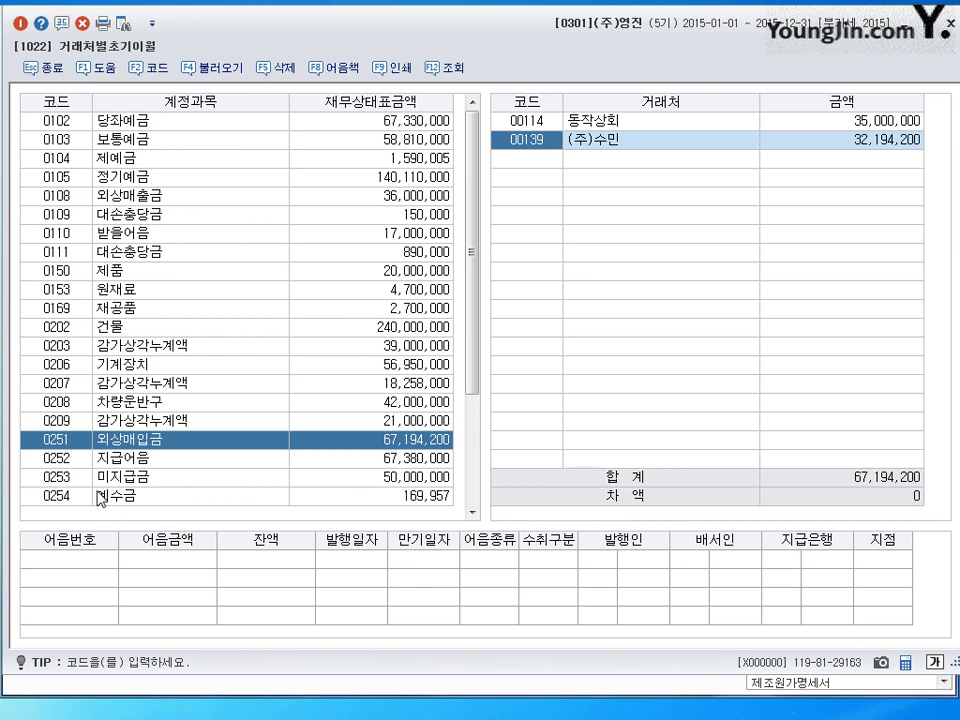
Select the 미지급금 account, look up (주)덕산 by name as its first customer, and set its opening balance to 20,000,000.
{"action": "left_click", "coordinate": [130, 478]}
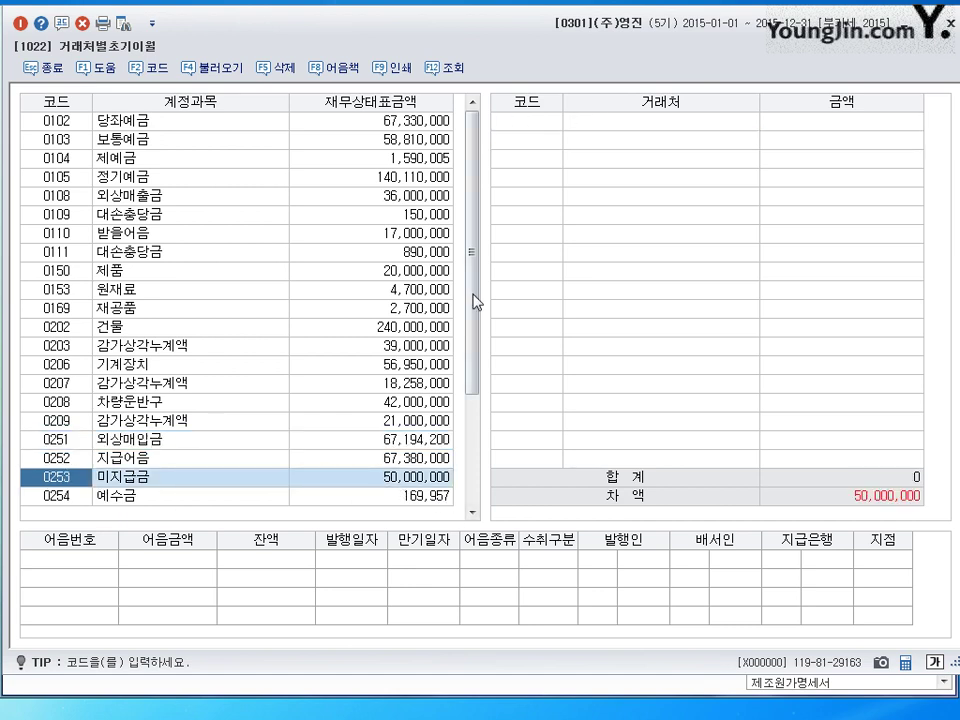
{"action": "left_click", "coordinate": [529, 133]}
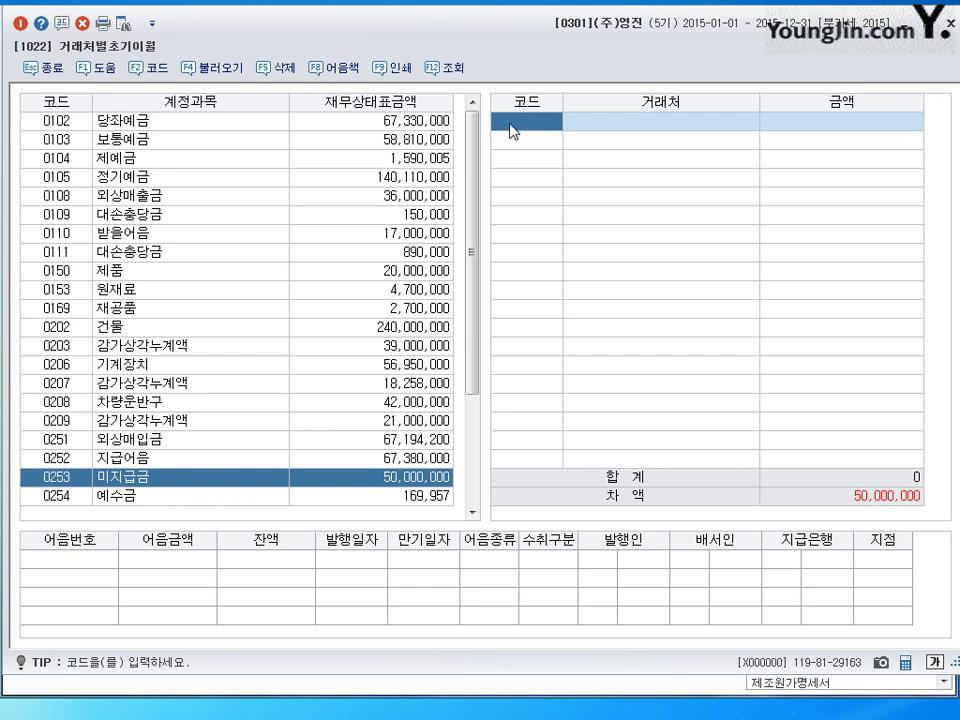
{"action": "left_click", "coordinate": [153, 73]}
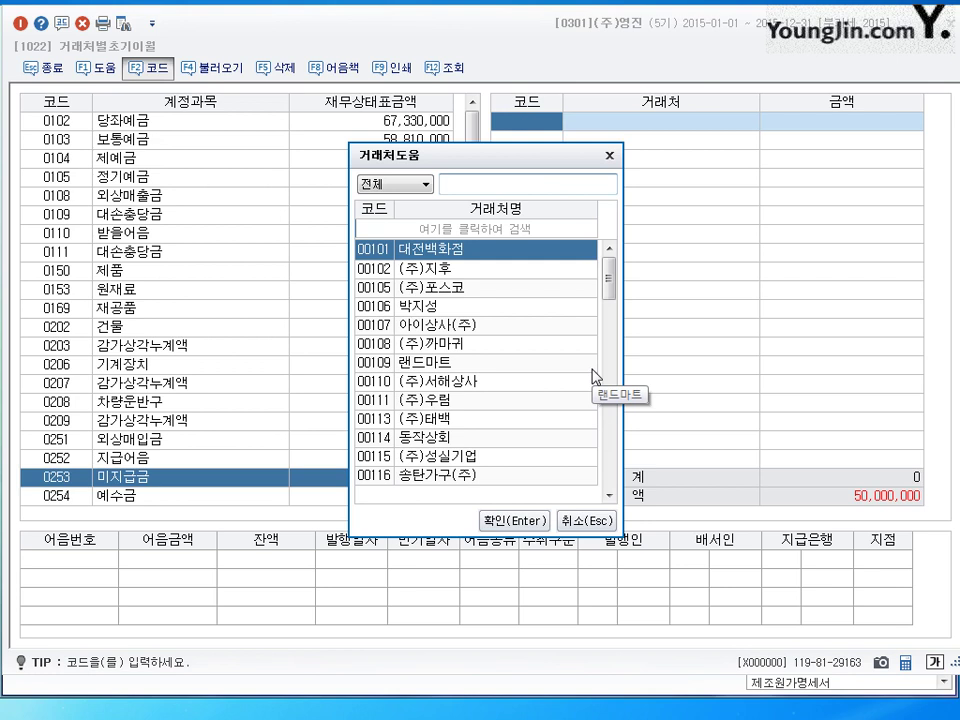
{"action": "type", "text": "ㄷ"}
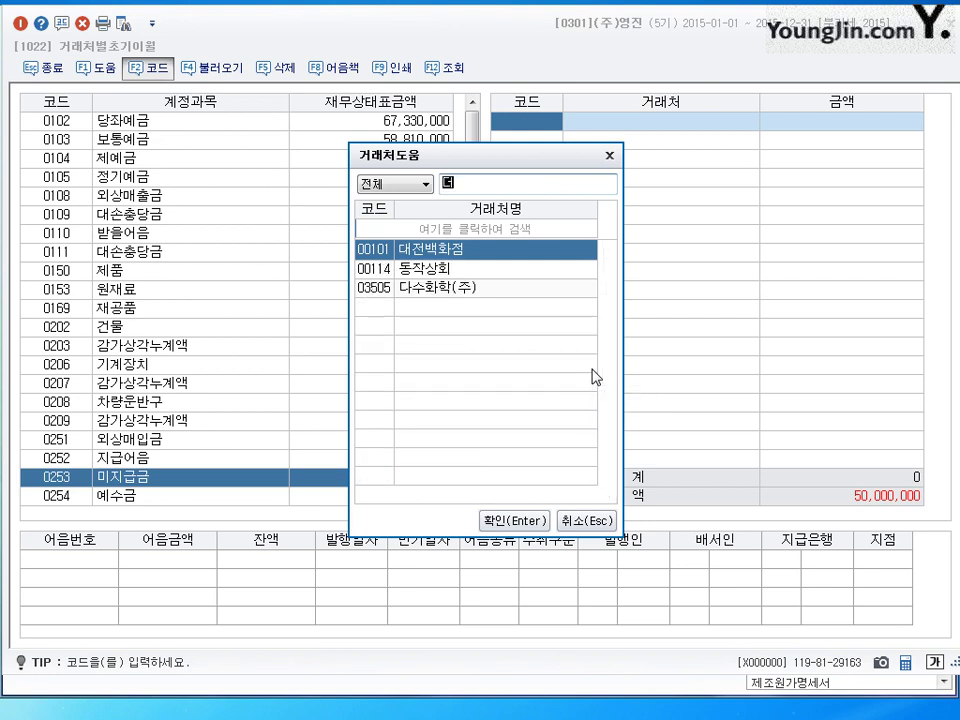
{"action": "type", "text": "ㅓㄱ"}
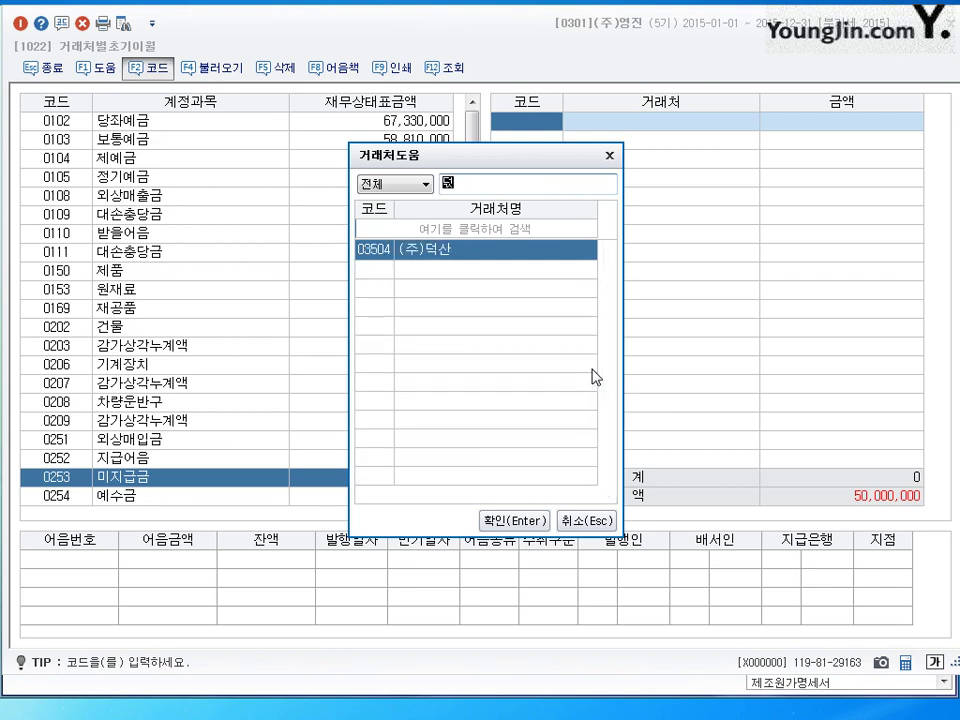
{"action": "type", "text": "ㅅㅏㄴ"}
{"action": "left_click", "coordinate": [523, 526]}
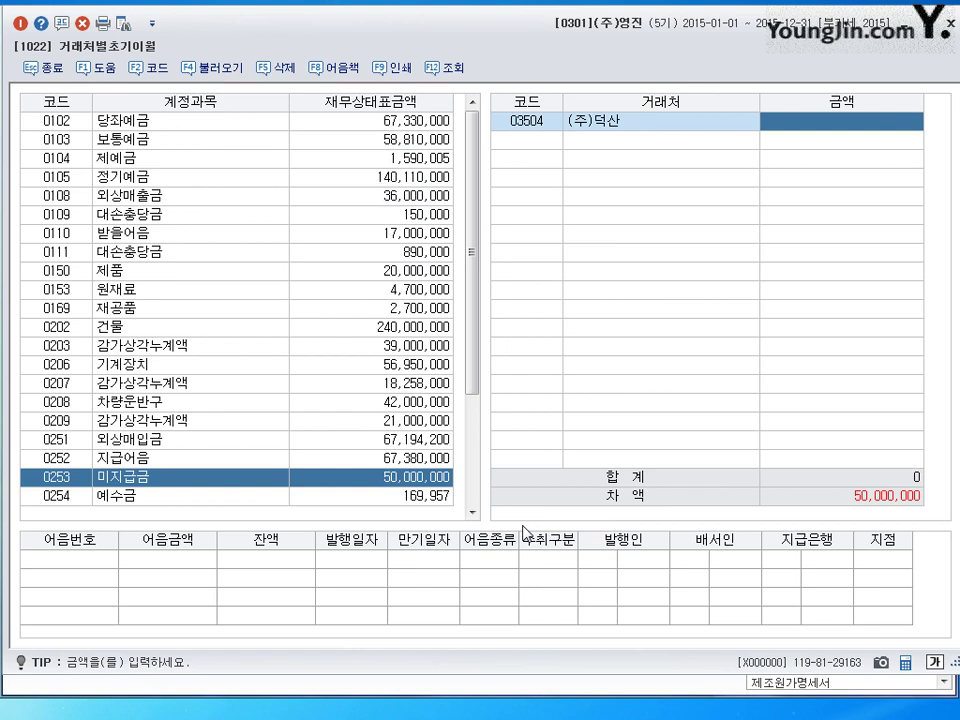
{"action": "type", "text": "20000000"}
{"action": "key", "text": "Return"}
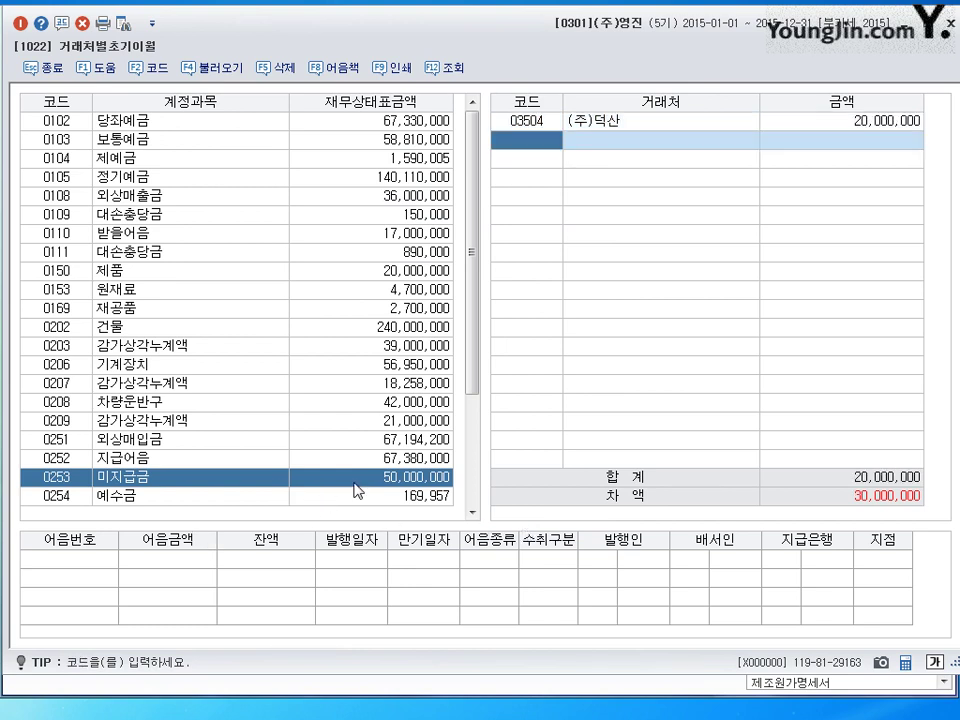
Look up 다수화학(주) as the second customer under 미지급금 and set its opening balance to 15,000,000.
{"action": "left_click", "coordinate": [878, 123]}
{"action": "key", "text": "F2"}
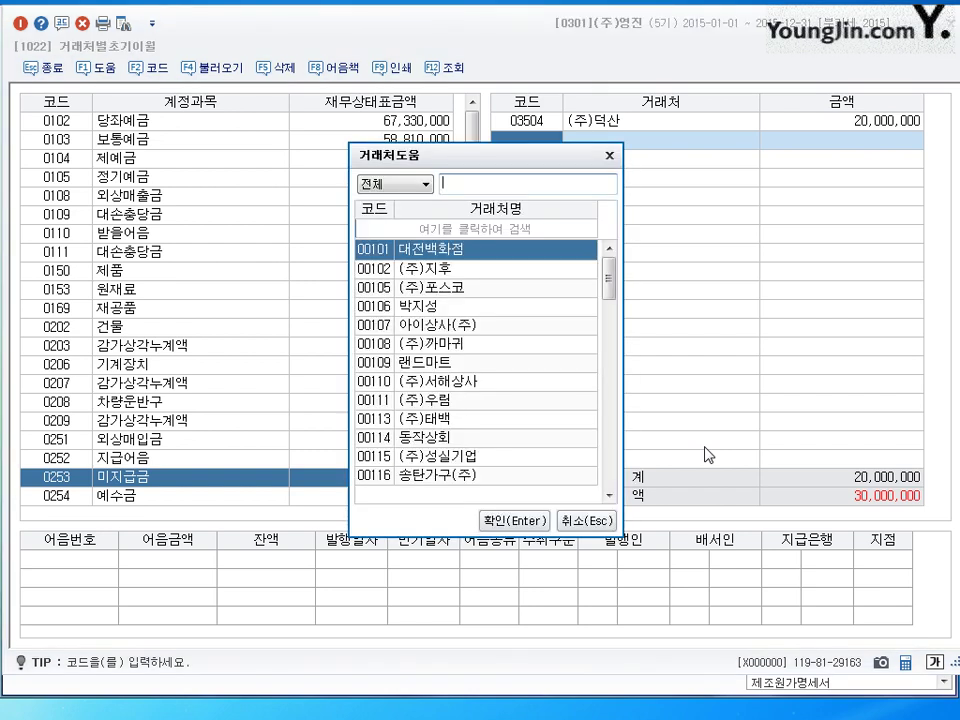
{"action": "type", "text": "ㄷ"}
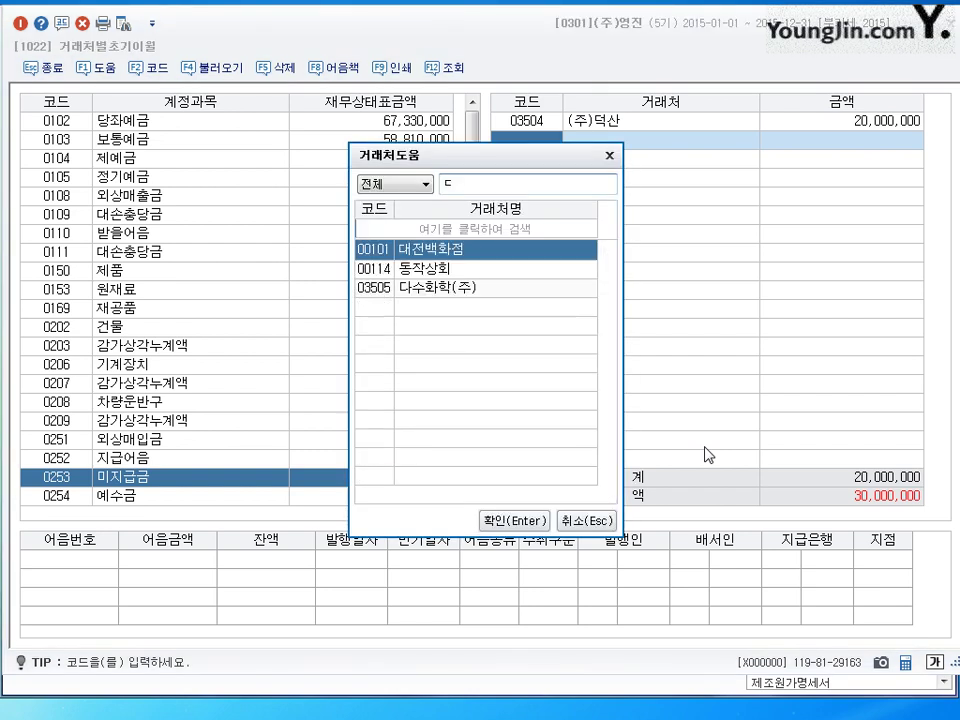
{"action": "type", "text": "ㅏ"}
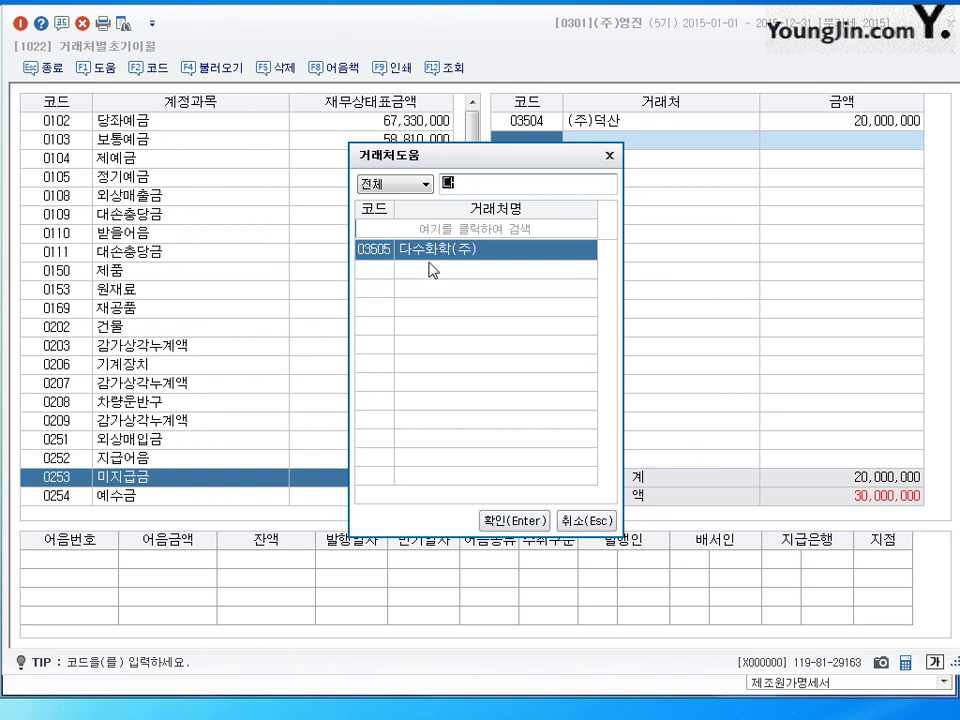
{"action": "left_click", "coordinate": [514, 520]}
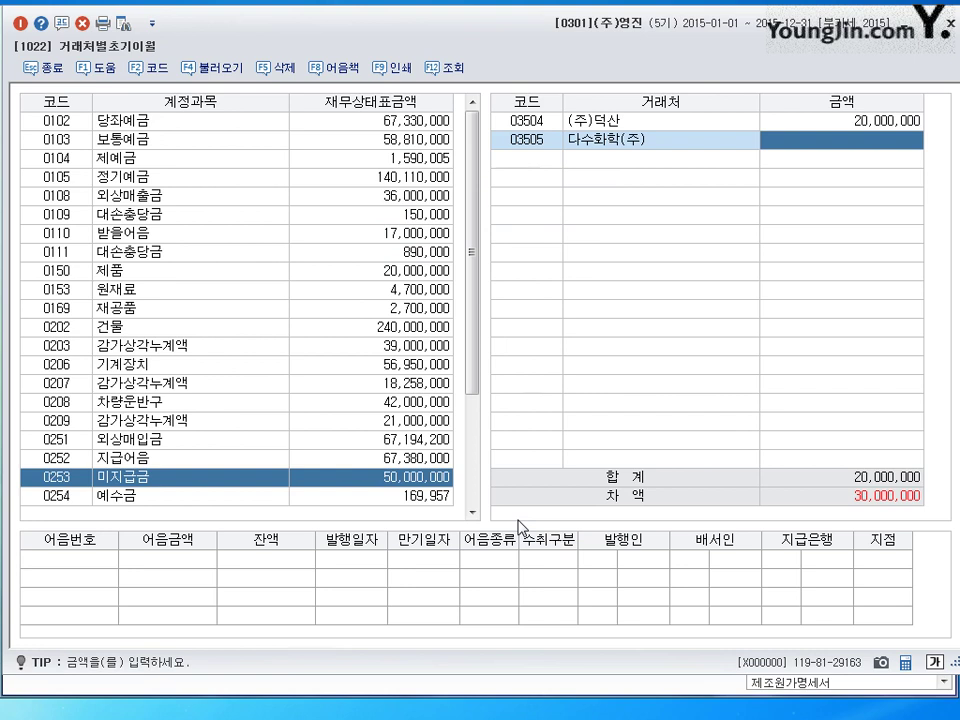
{"action": "type", "text": "15000000"}
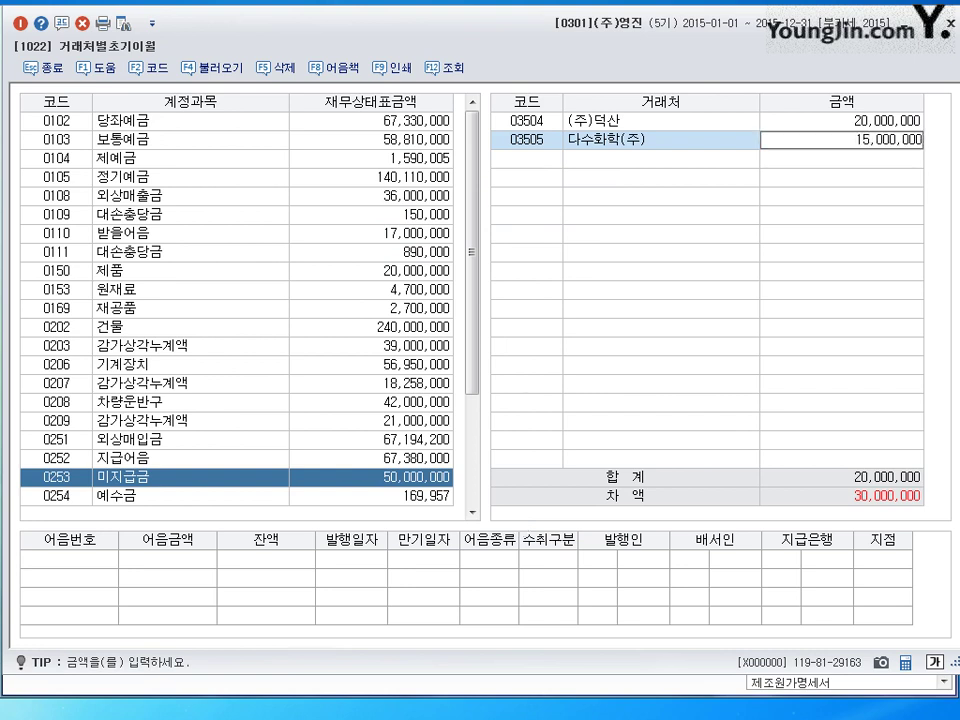
{"action": "key", "text": "Return"}
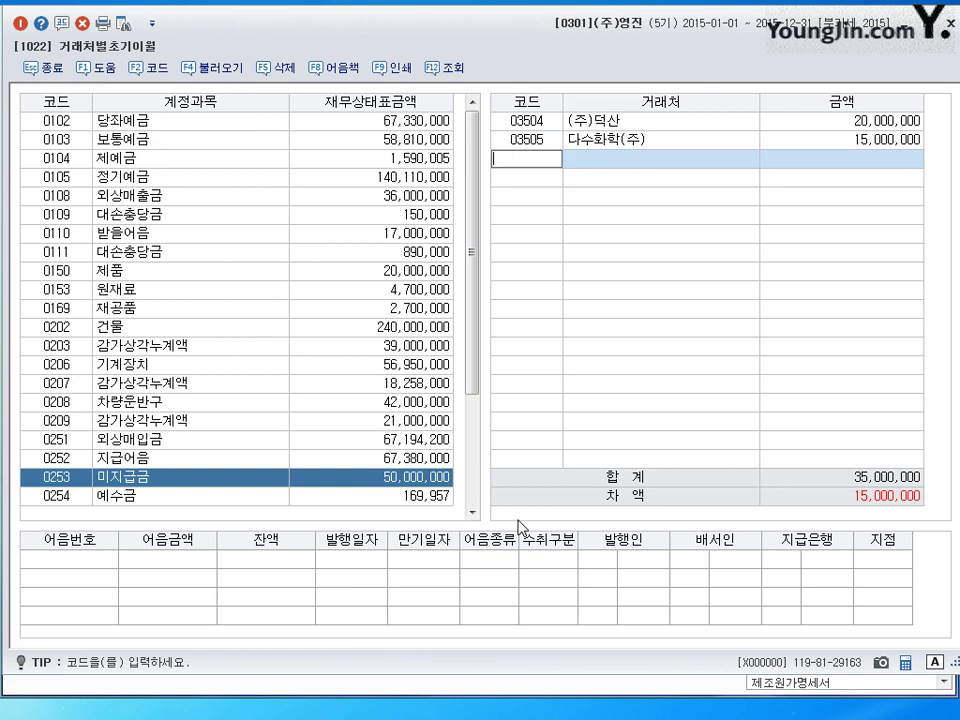
Look up (주)원단 as the third customer under 미지급금 and set its opening balance to 15,000,000.
{"action": "left_click", "coordinate": [548, 141]}
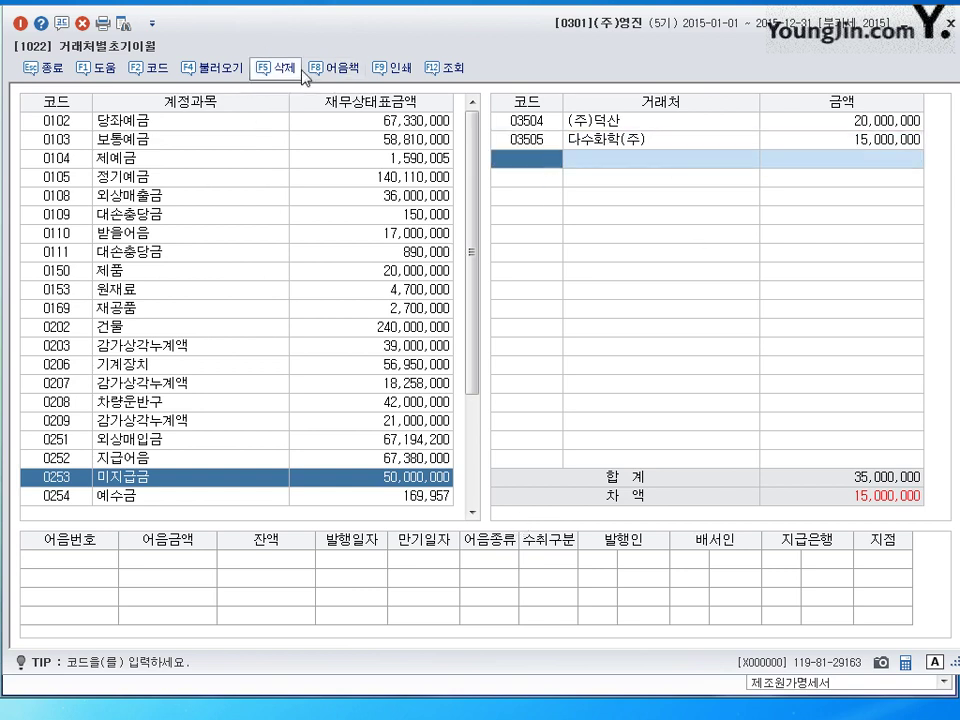
{"action": "left_click", "coordinate": [145, 68]}
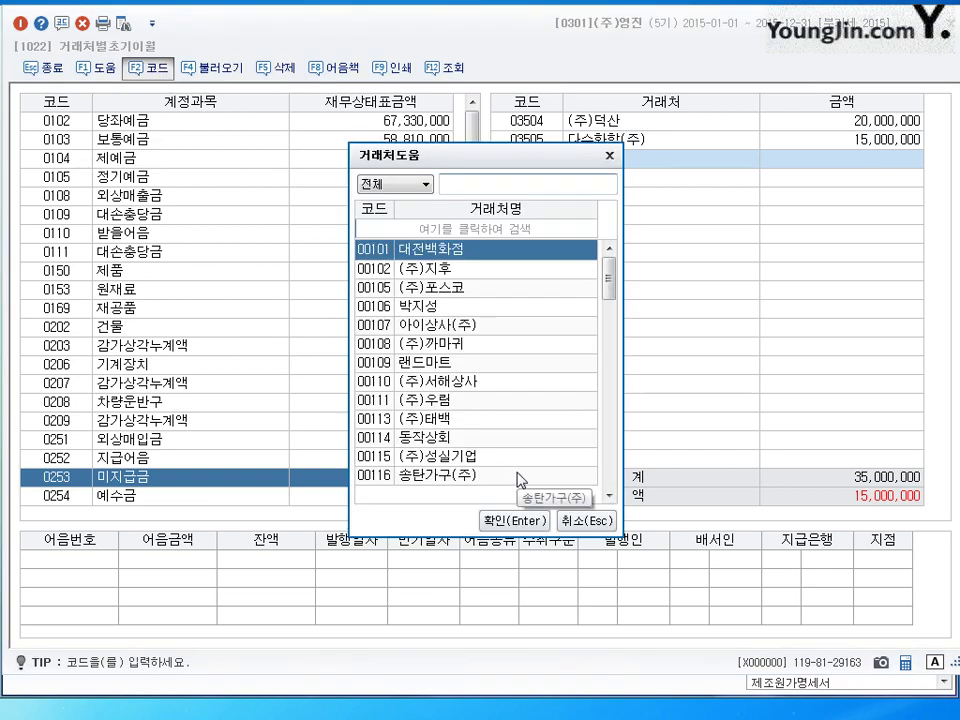
{"action": "type", "text": "ㅇ"}
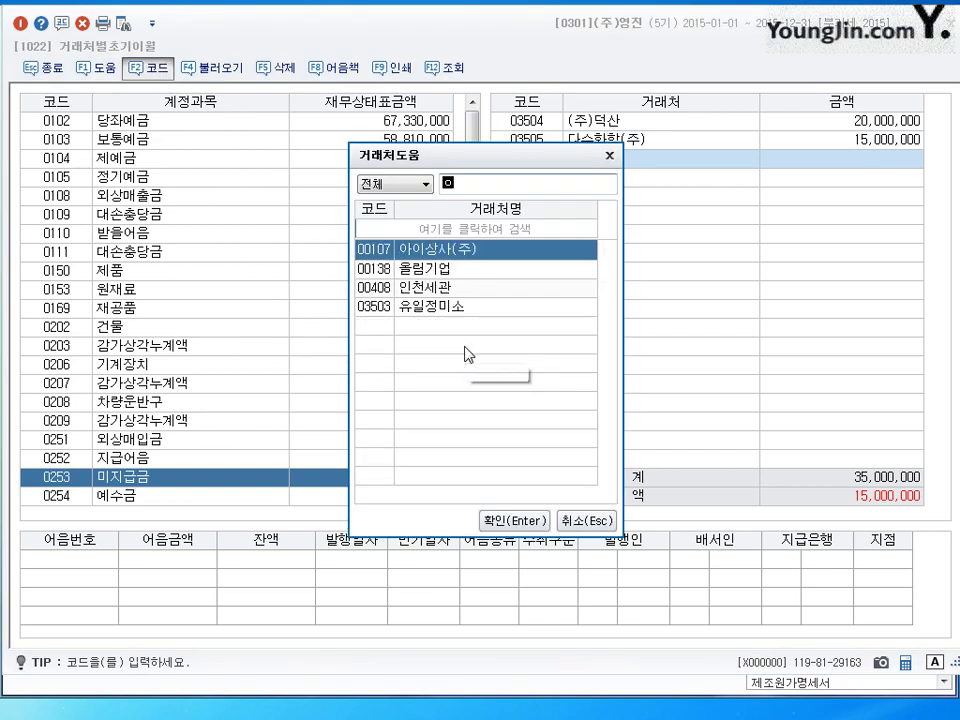
{"action": "type", "text": "ㅜㅓㄴ"}
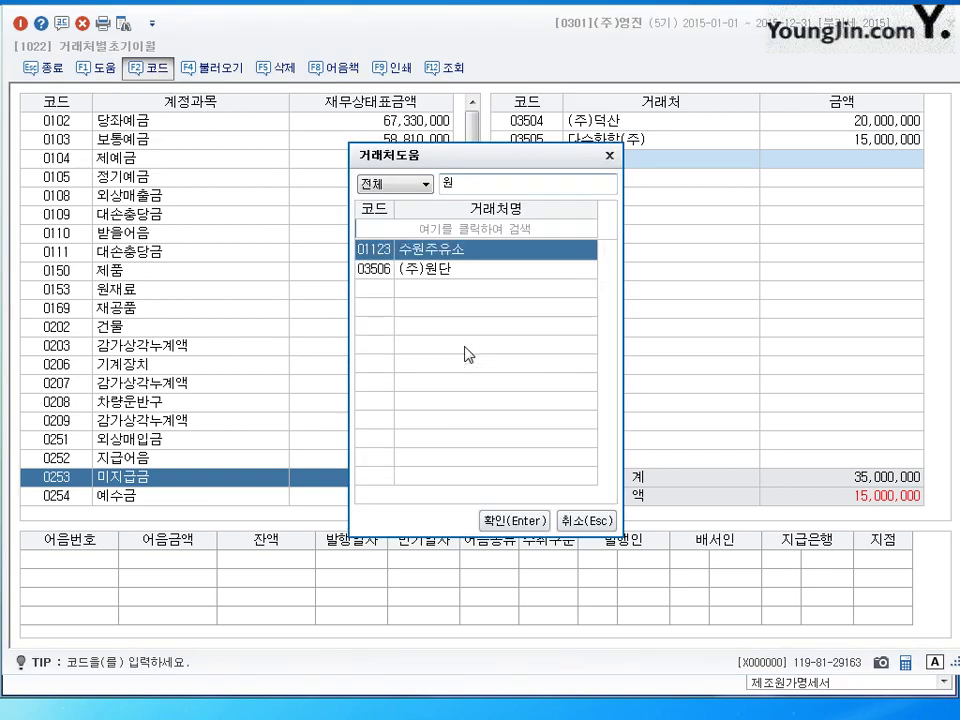
{"action": "double_click", "coordinate": [443, 270]}
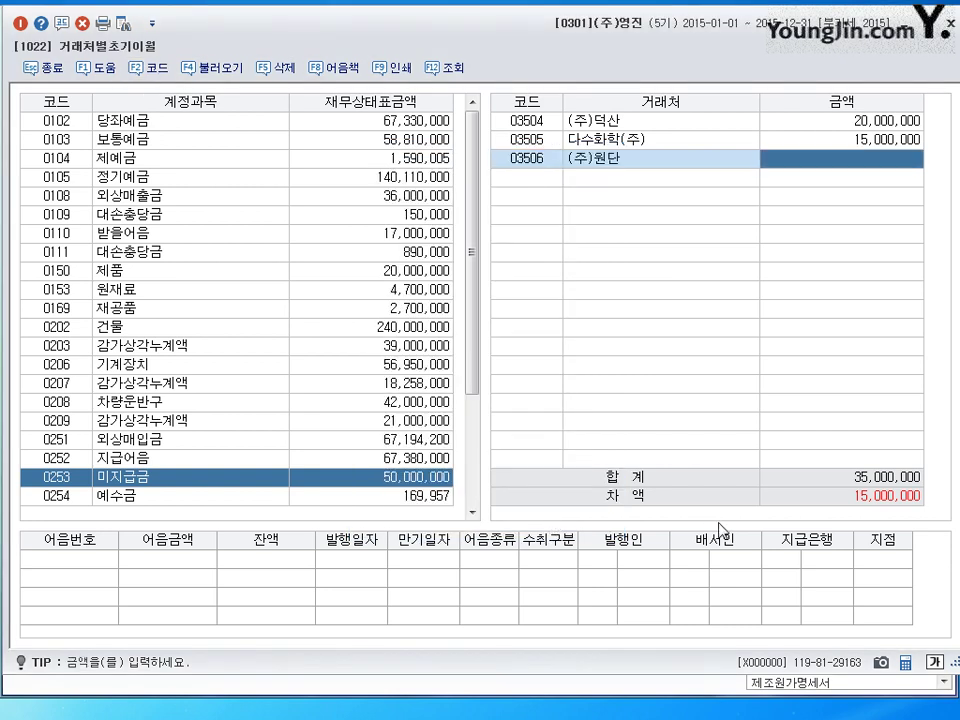
{"action": "type", "text": "15000000"}
{"action": "key", "text": "Return"}
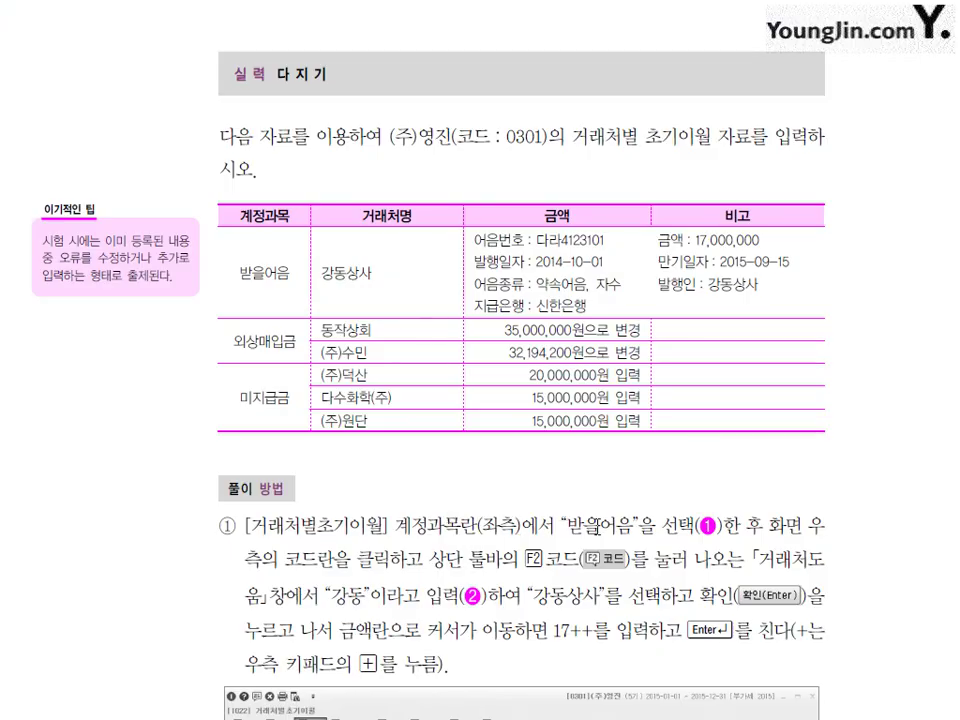
Read through the exercise document's 풀이 방법 section and close the 거래처별초기이월 window.
{"action": "scroll", "coordinate": [570, 588], "scroll_direction": "down", "scroll_amount": 5}
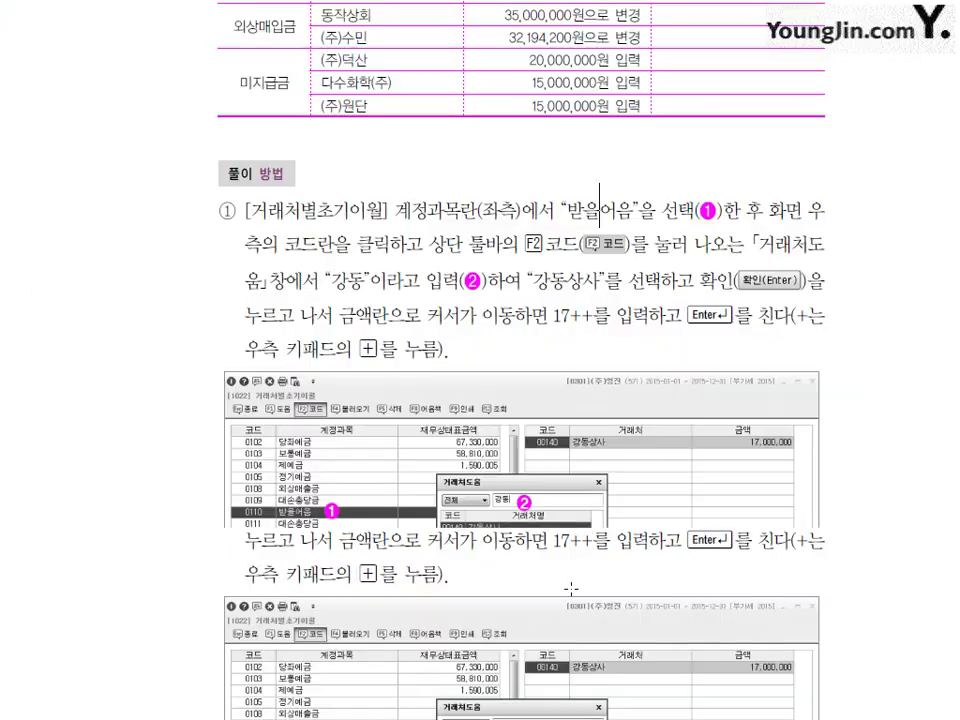
{"action": "scroll", "coordinate": [570, 588], "scroll_direction": "down", "scroll_amount": 15}
{"action": "scroll", "coordinate": [480, 582], "scroll_direction": "up", "scroll_amount": 1}
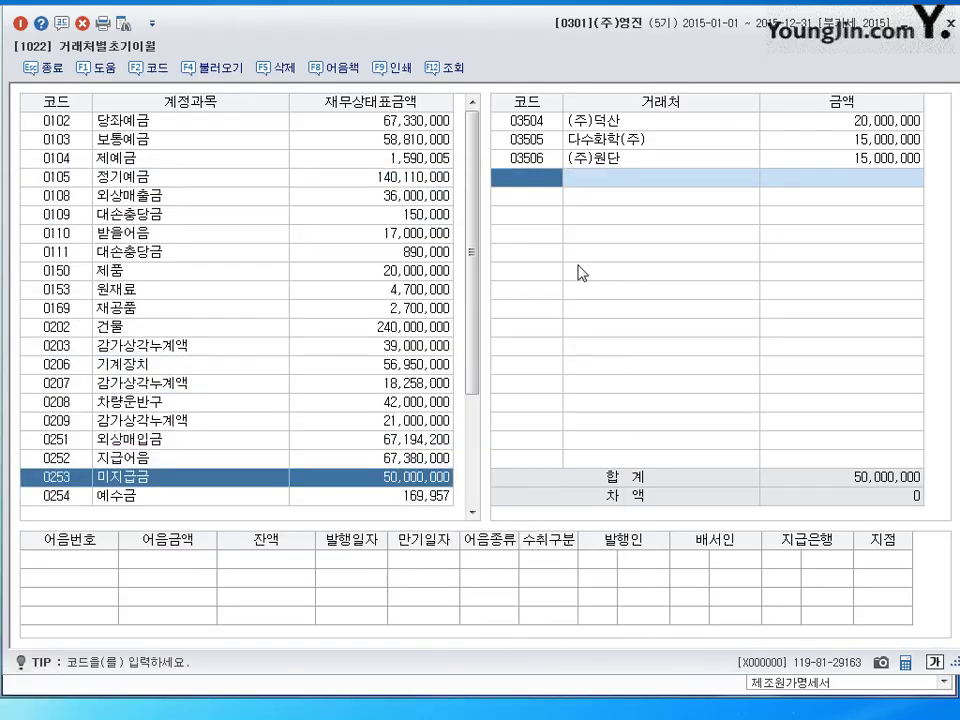
{"action": "left_click", "coordinate": [950, 30]}
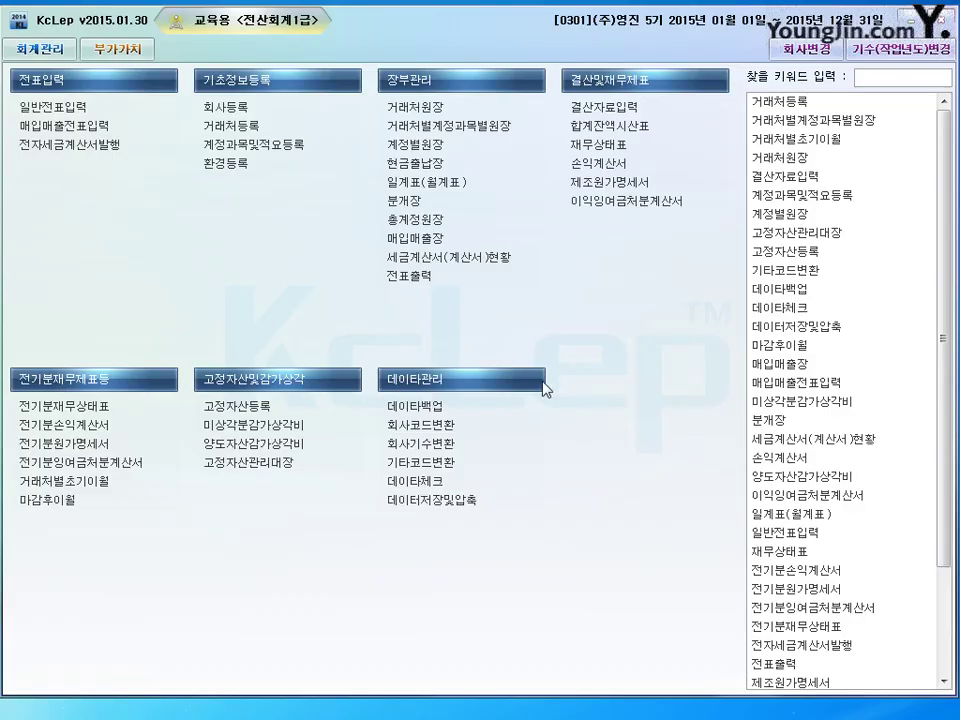